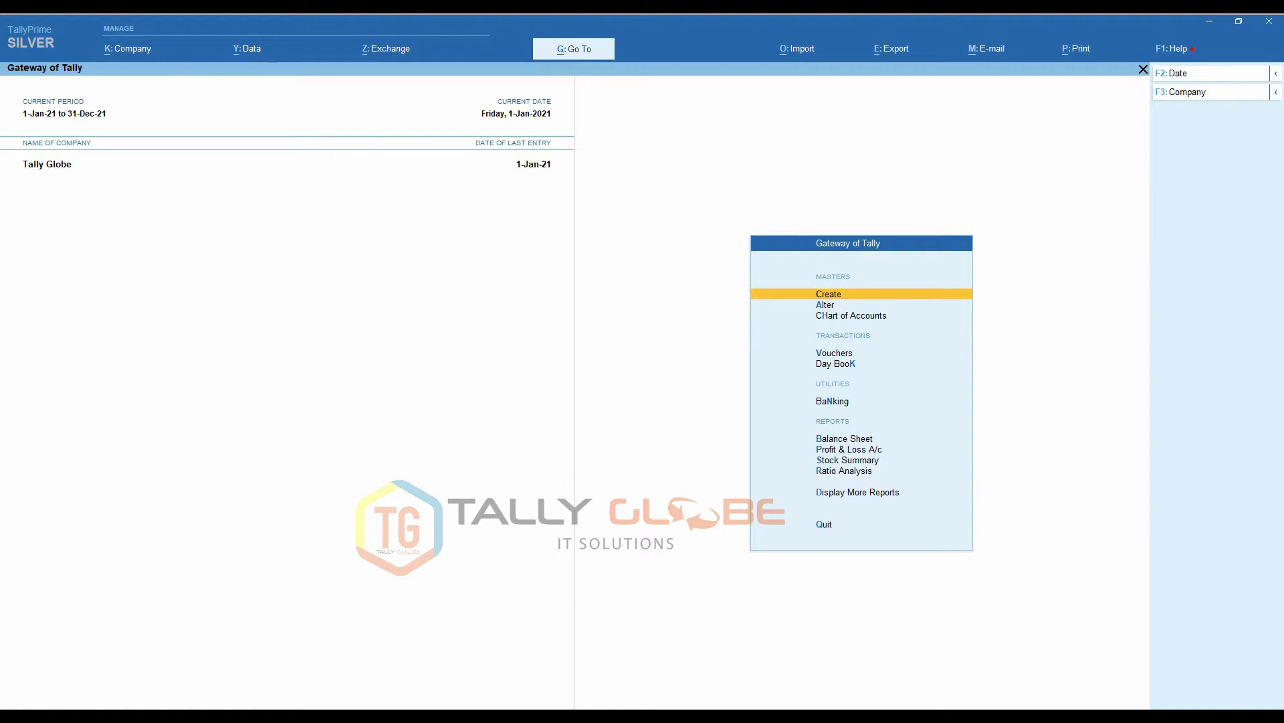
- Open voucher entry from the Gateway and bring up the list of other voucher types
{"action": "key", "text": "Down"}
{"action": "key", "text": "Down"}
{"action": "key", "text": "Down"}
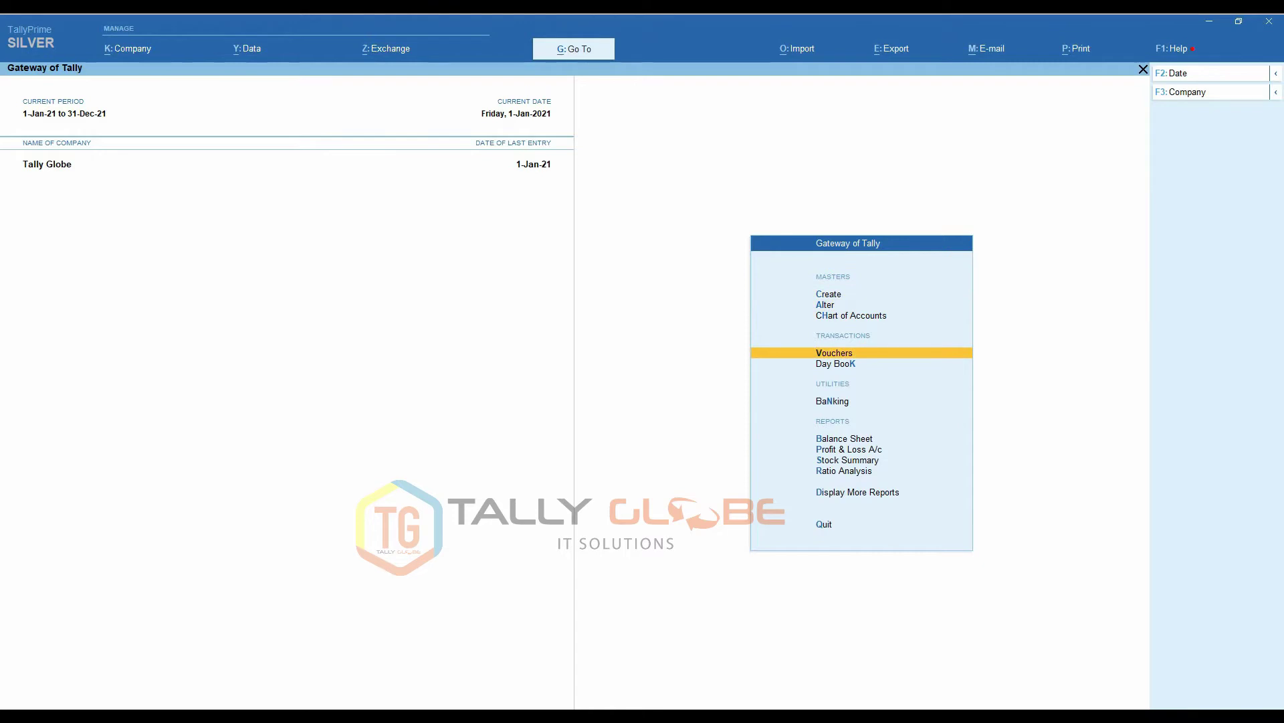
{"action": "key", "text": "Return"}
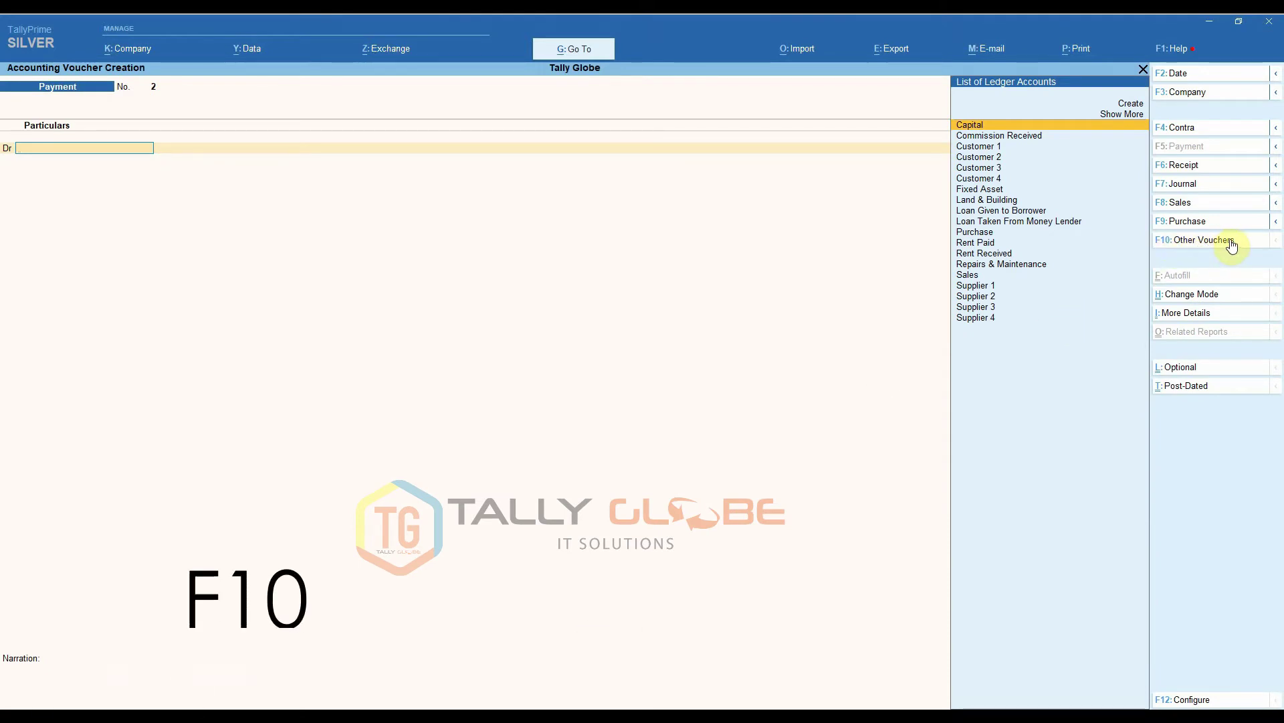
{"action": "left_click", "coordinate": [1265, 245]}
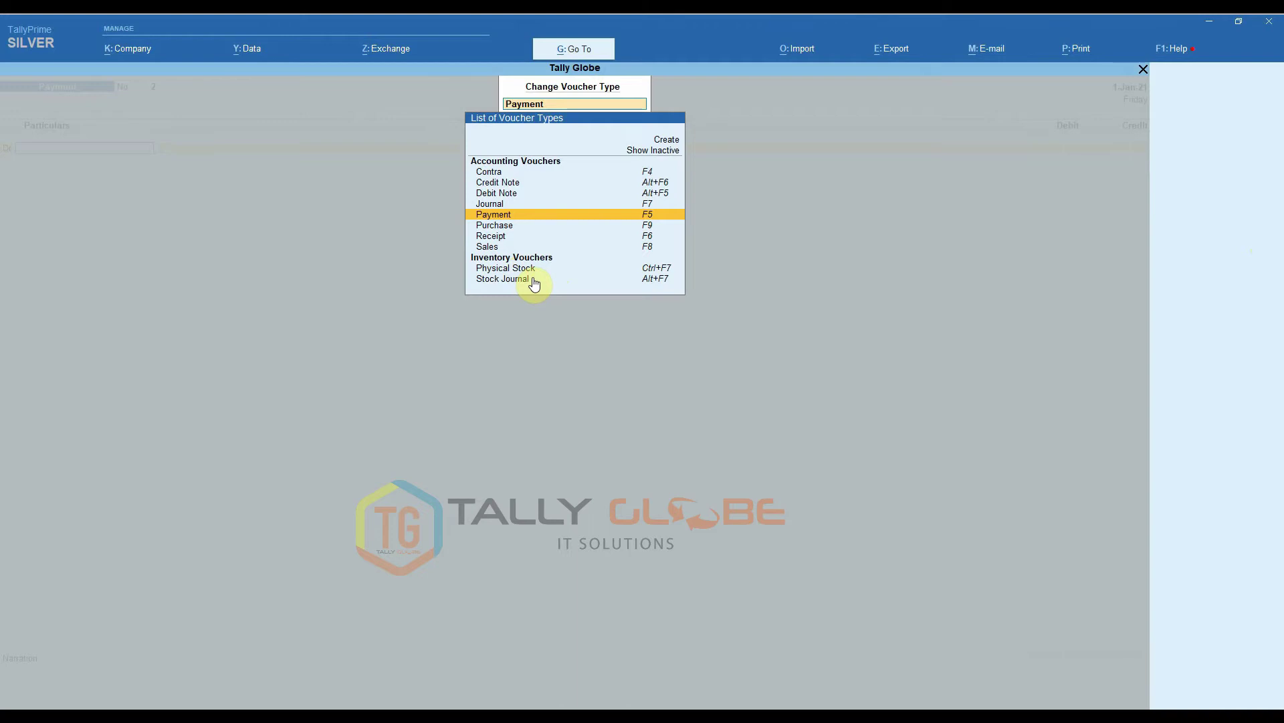
- Show inactive voucher types and activate the Delivery Note type
{"action": "left_click", "coordinate": [661, 151]}
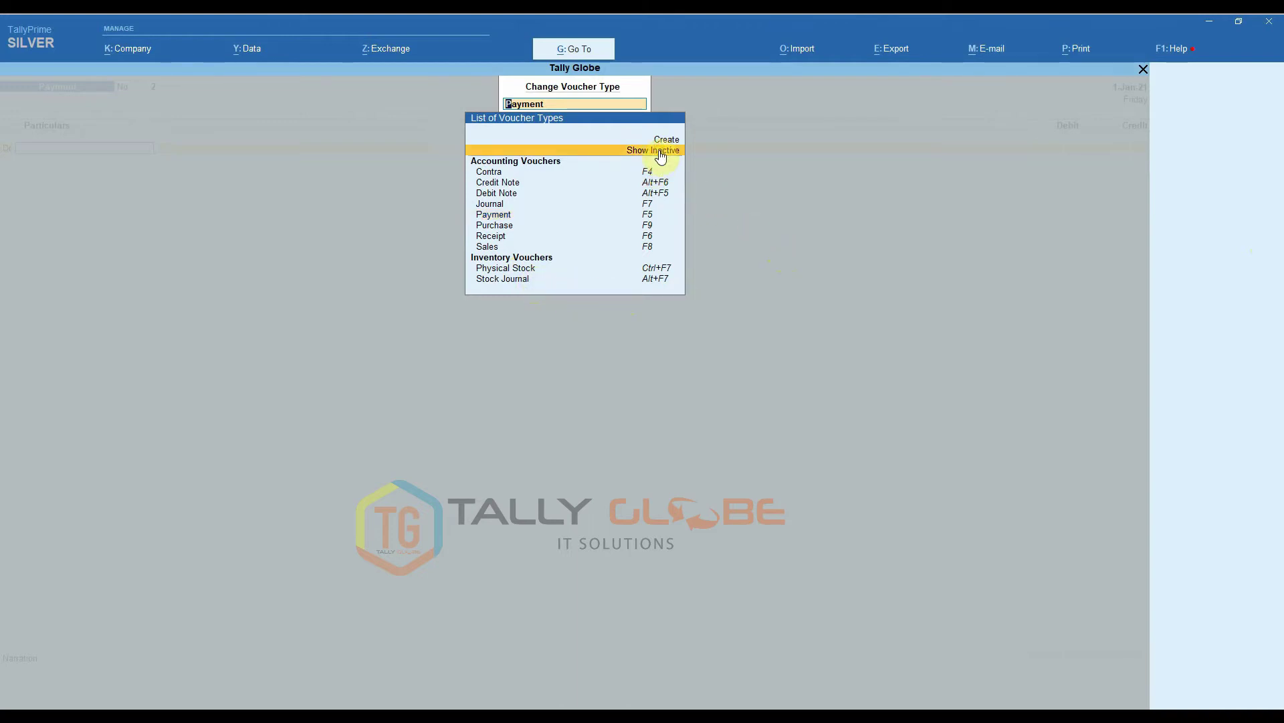
{"action": "left_click", "coordinate": [660, 151]}
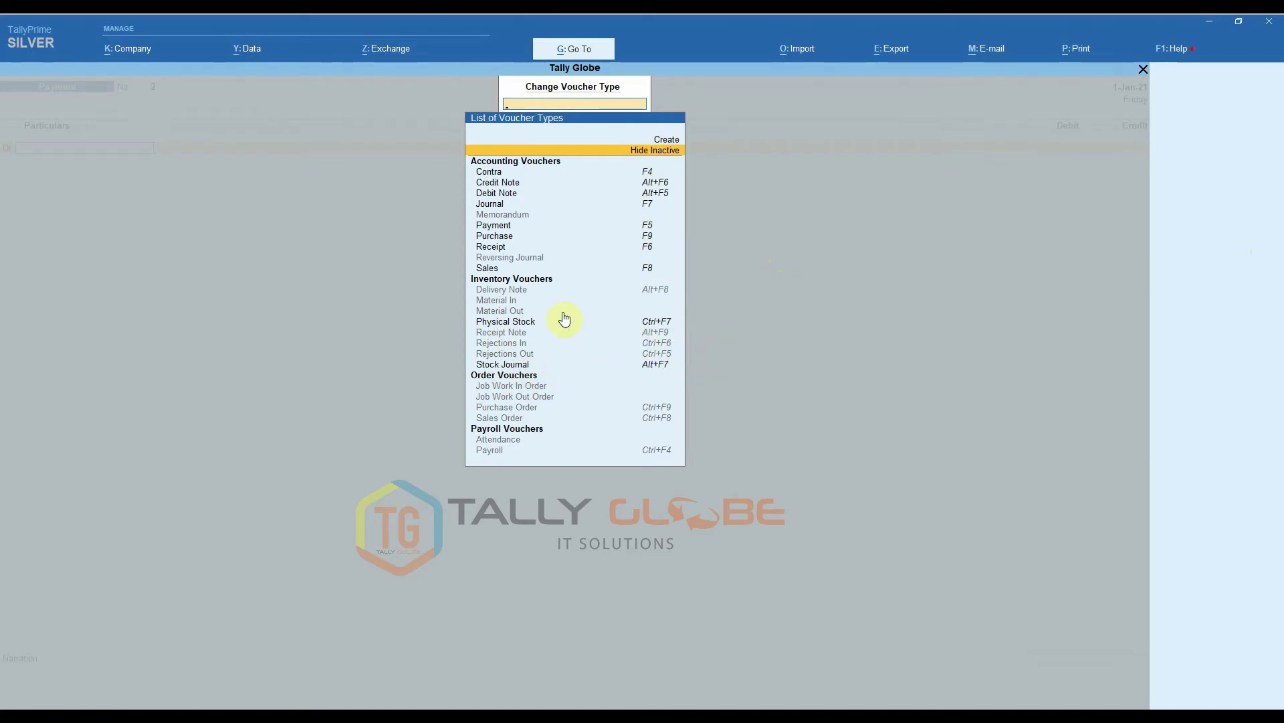
{"action": "left_click", "coordinate": [530, 291]}
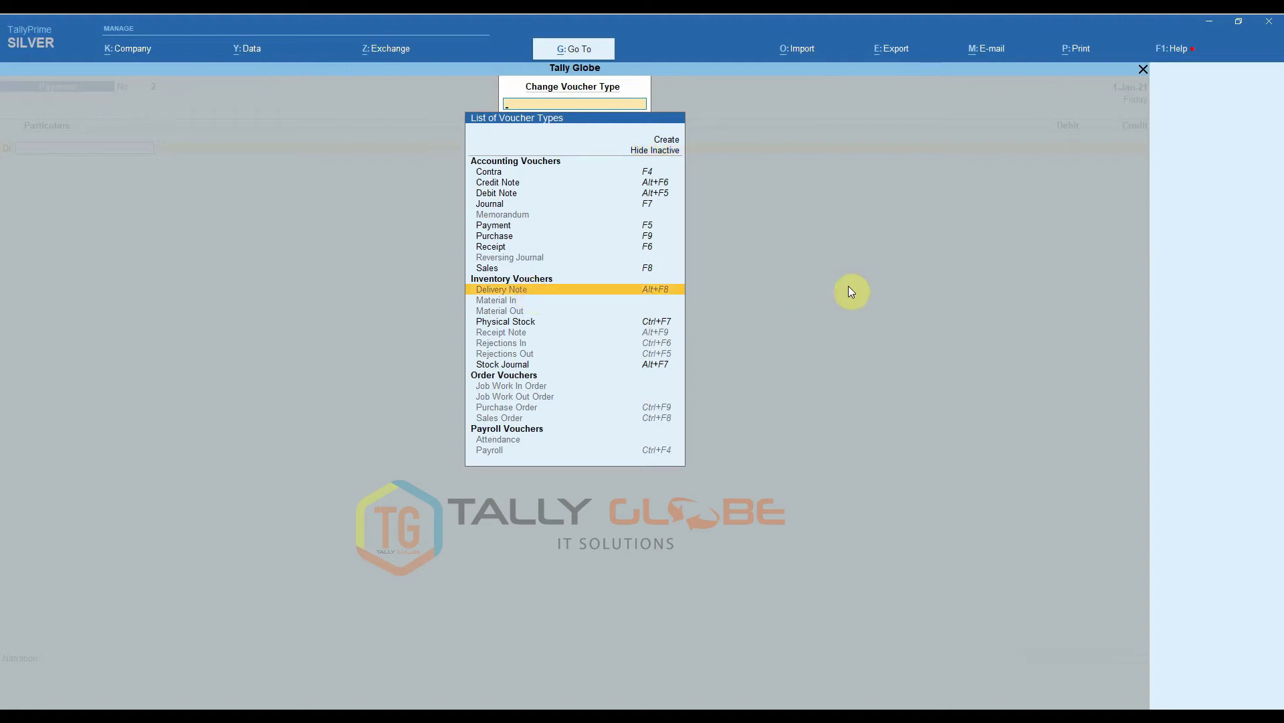
{"action": "key", "text": "Return"}
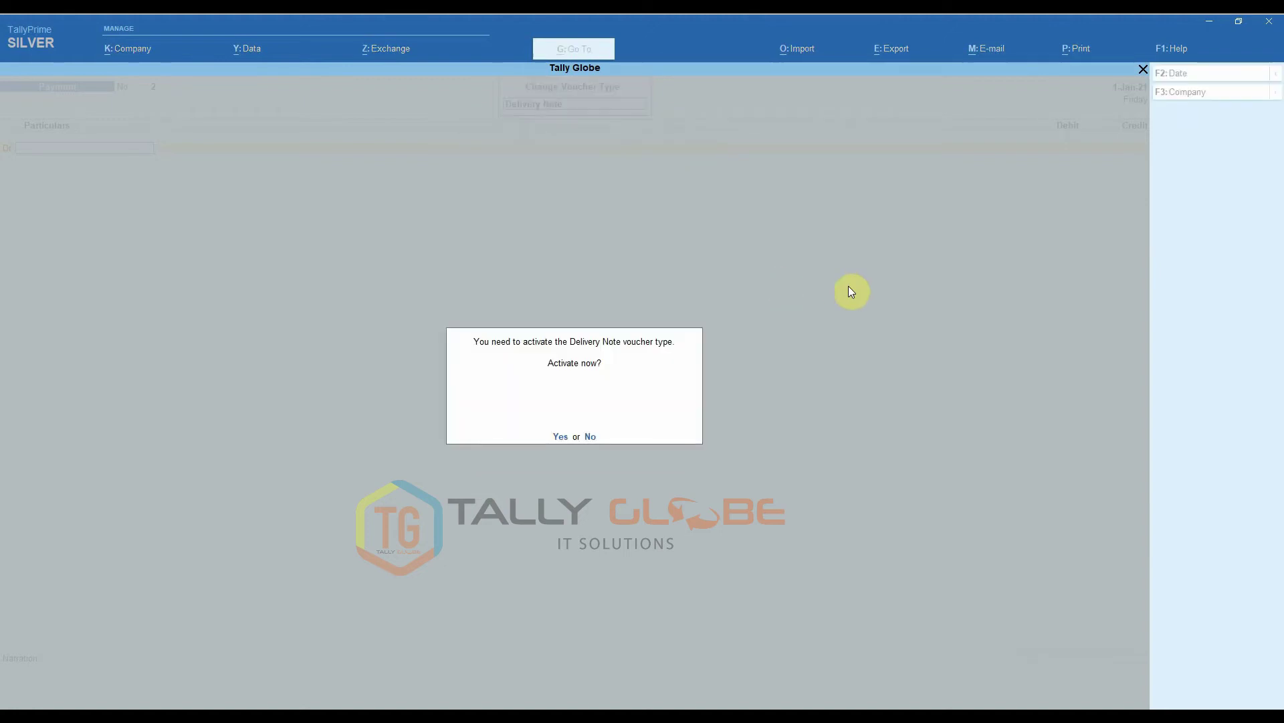
{"action": "key", "text": "y"}
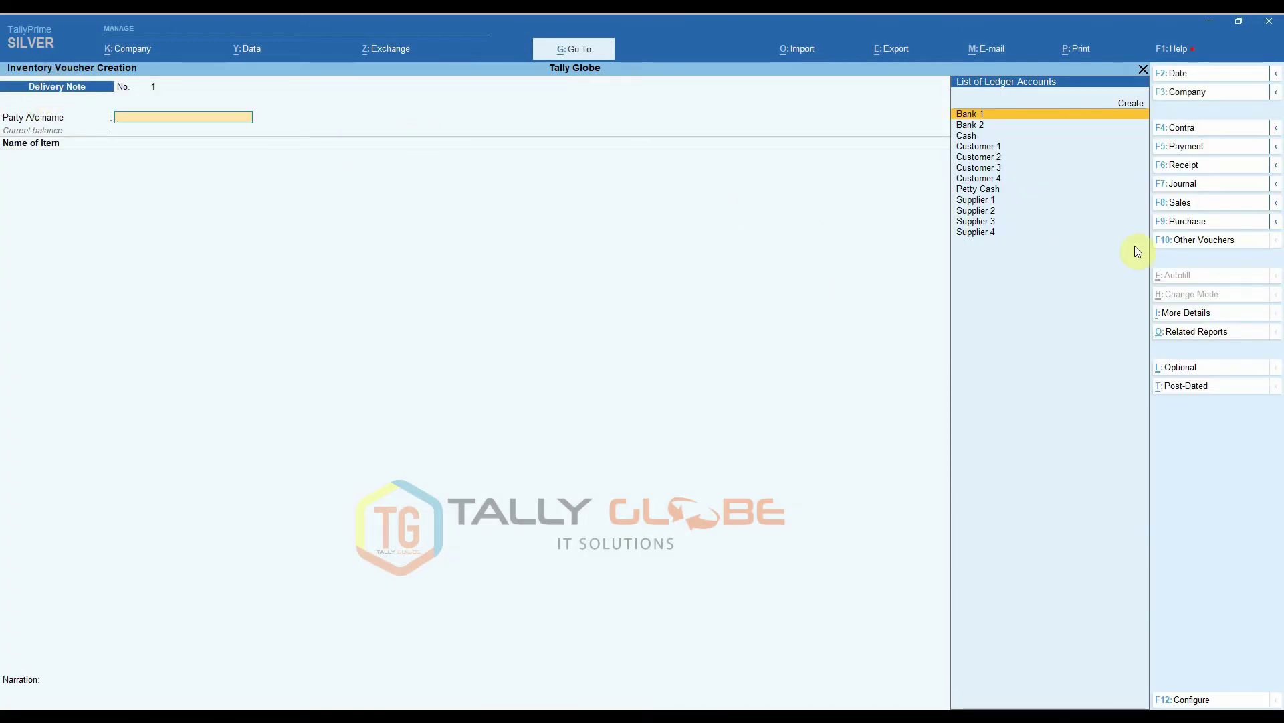
- Reopen the voucher type list and activate the inactive Receipt Note type
{"action": "left_click", "coordinate": [1187, 242]}
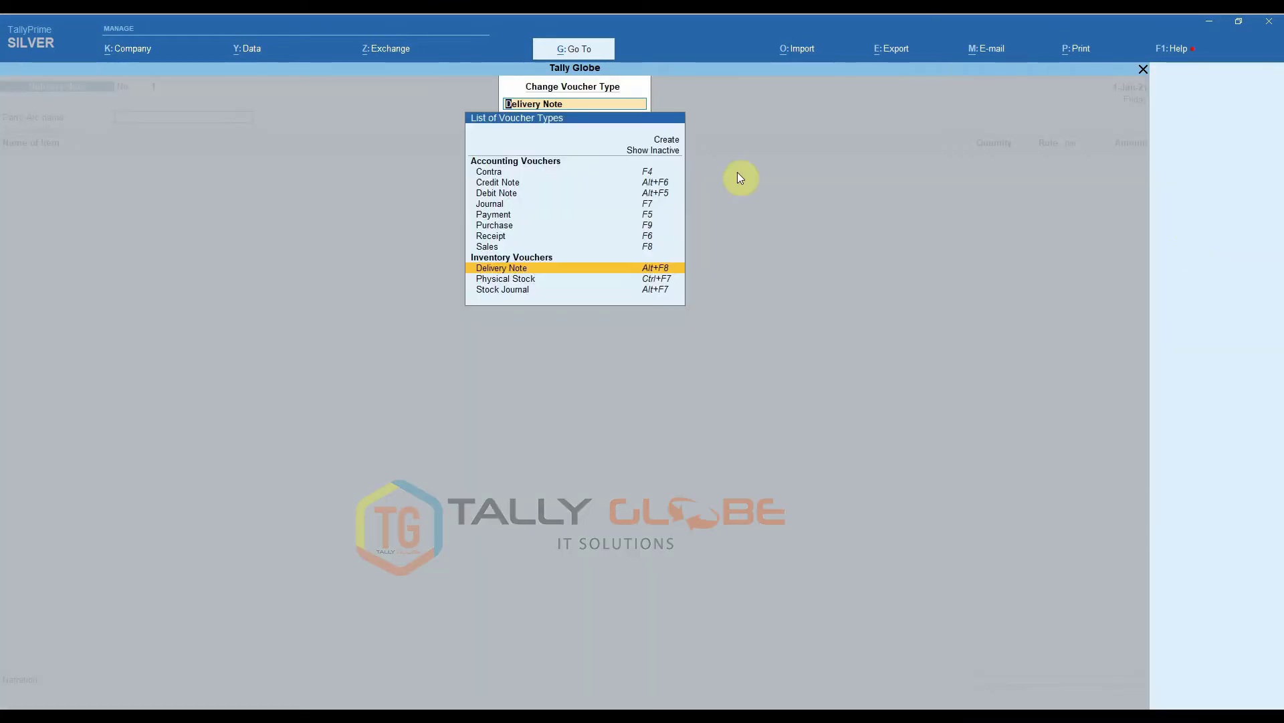
{"action": "left_click", "coordinate": [650, 152]}
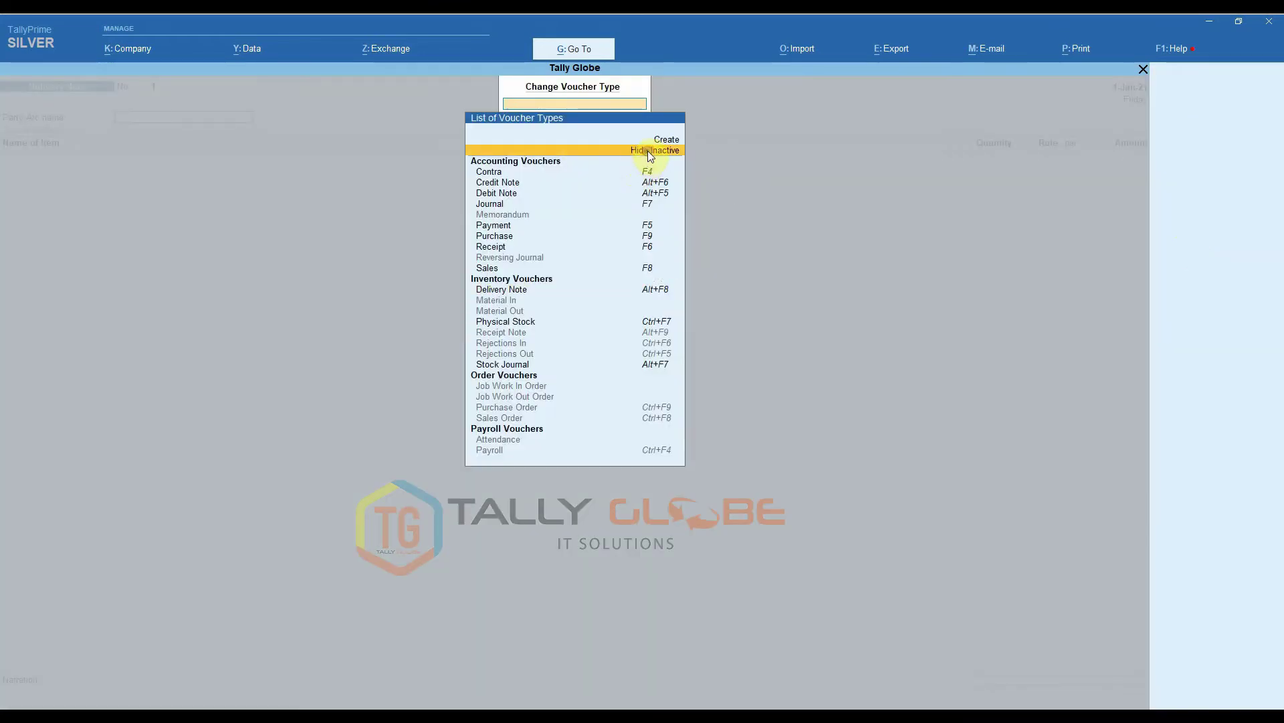
{"action": "left_click", "coordinate": [502, 335]}
{"action": "left_click", "coordinate": [503, 336]}
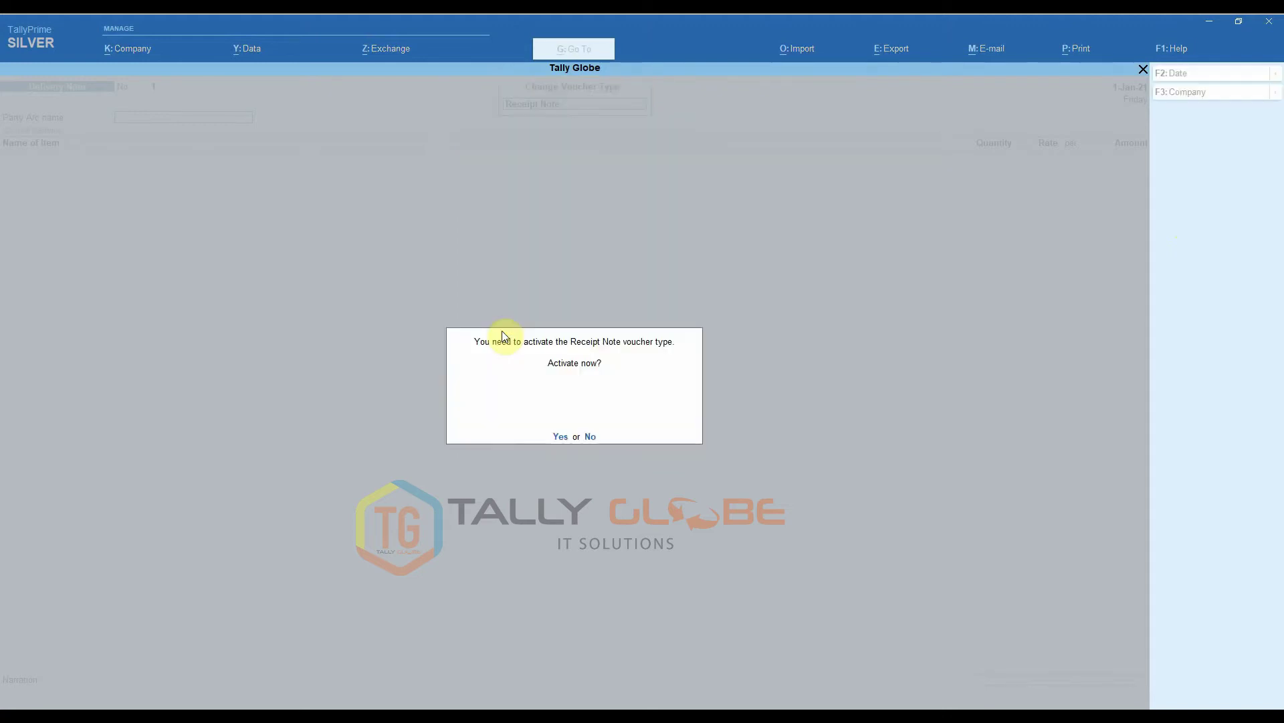
{"action": "key", "text": "y"}
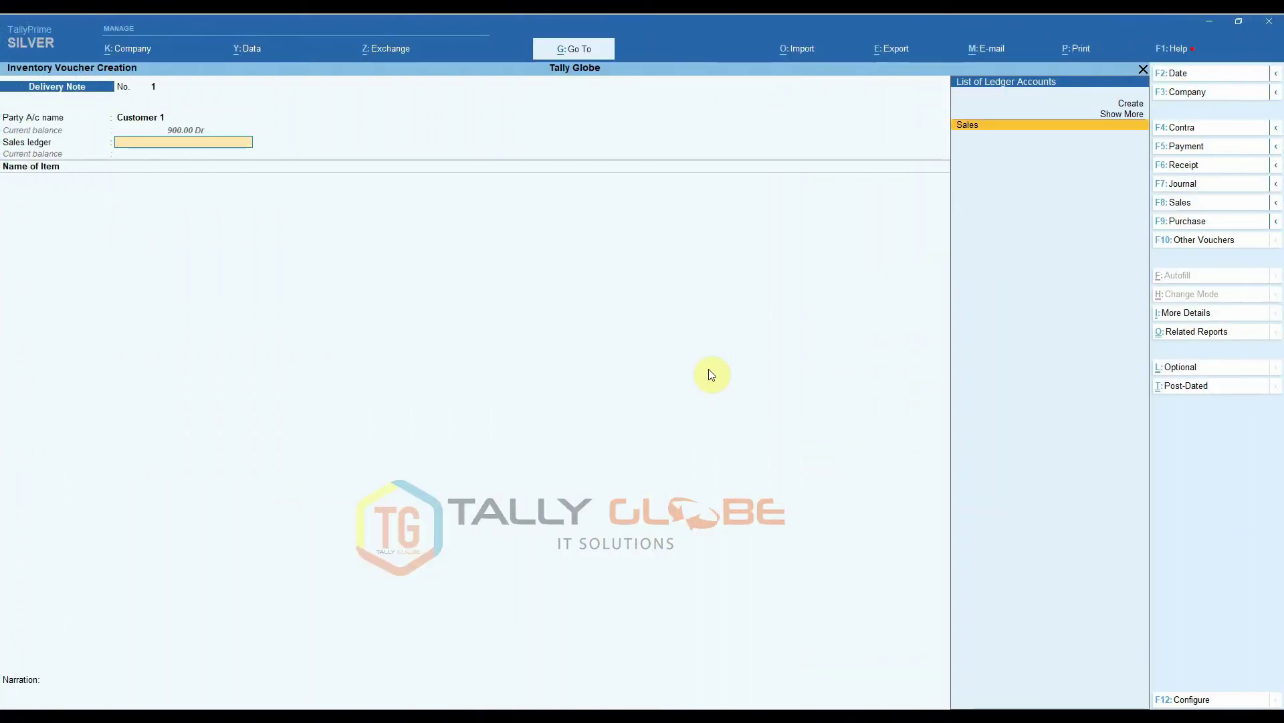
{"action": "key", "text": "Return"}
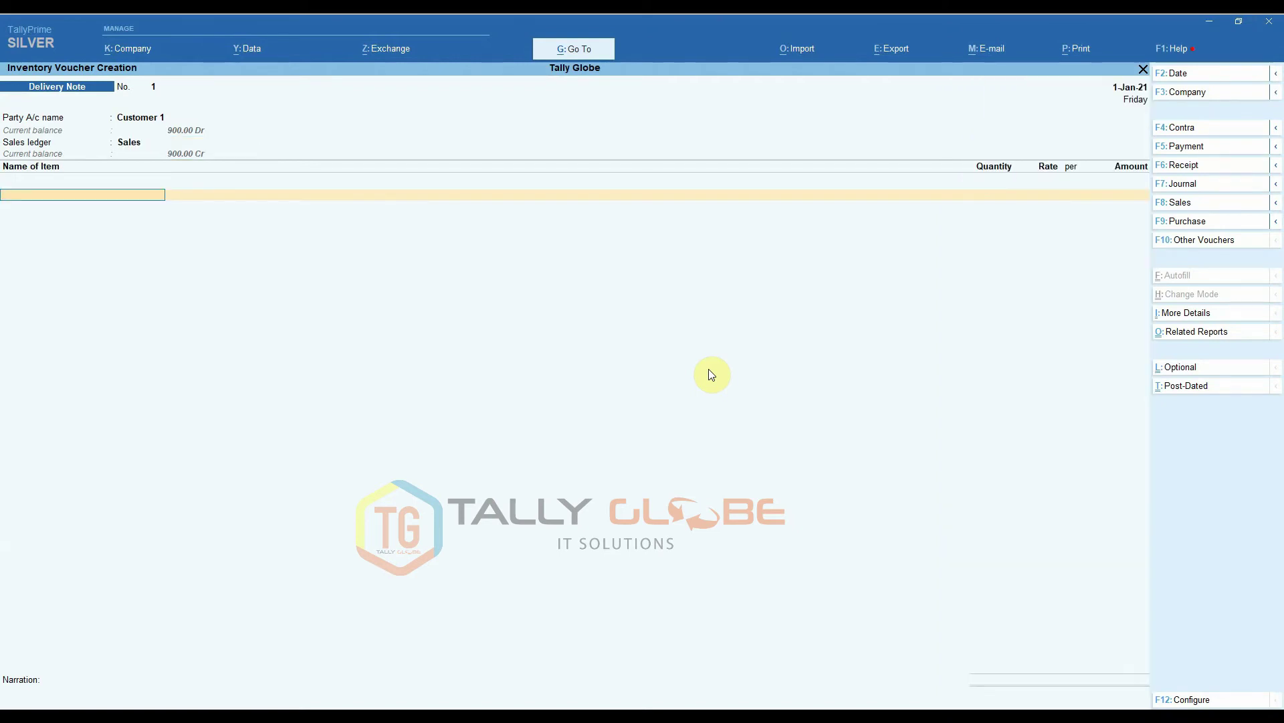
- Set Customer 1 as party and add Item 2 with tracking no. 1 at Head Office
{"action": "key", "text": "Down"}
{"action": "key", "text": "Down"}
{"action": "key", "text": "Down"}
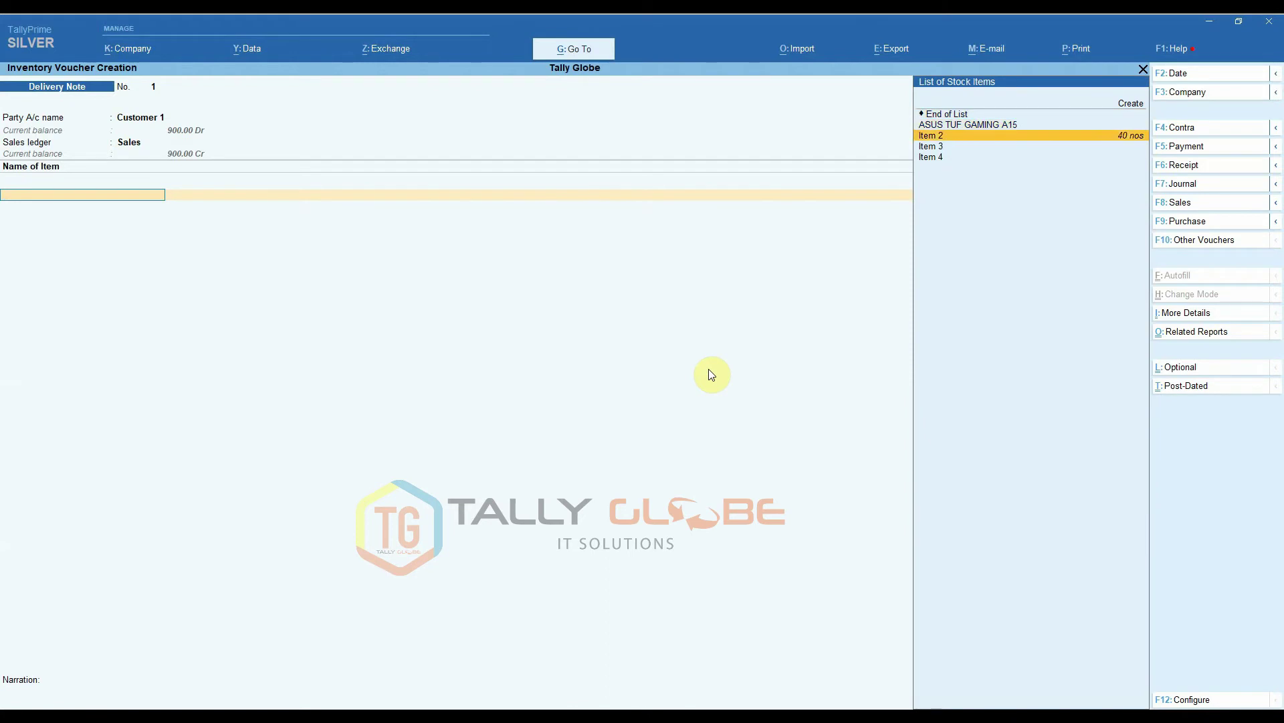
{"action": "key", "text": "Return"}
{"action": "key", "text": "Return"}
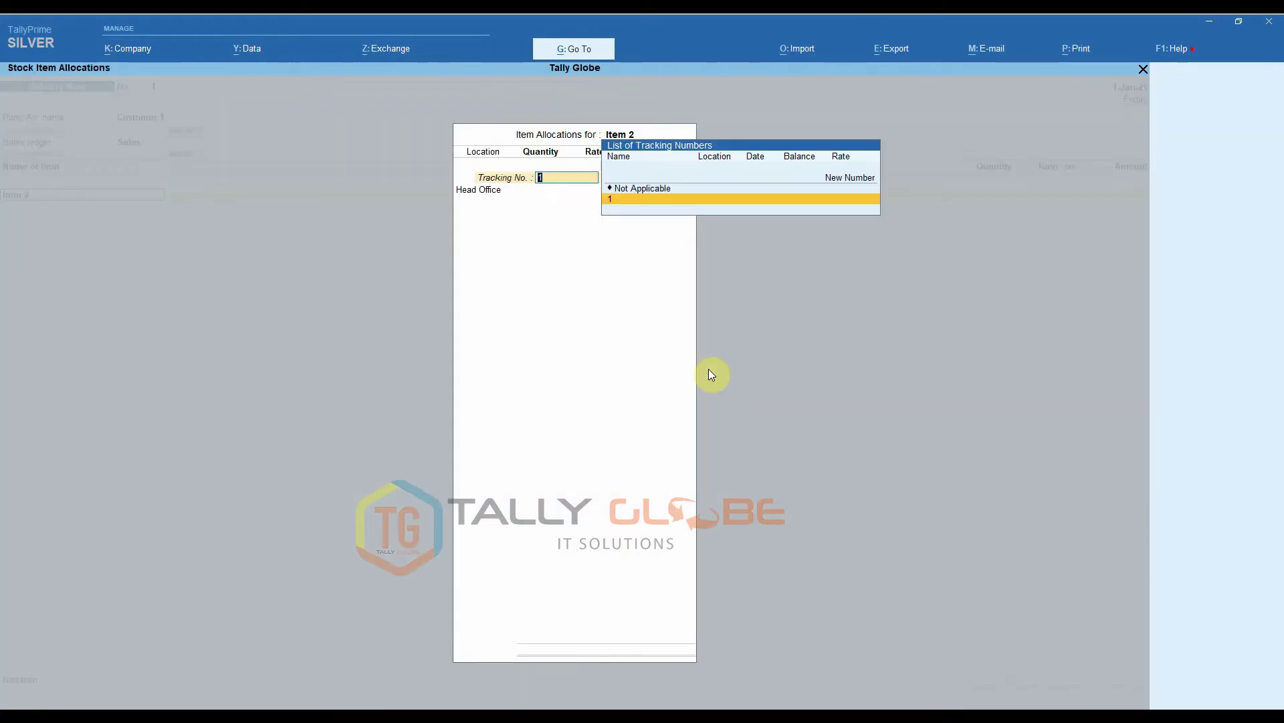
{"action": "key", "text": "Return"}
{"action": "key", "text": "BackSpace"}
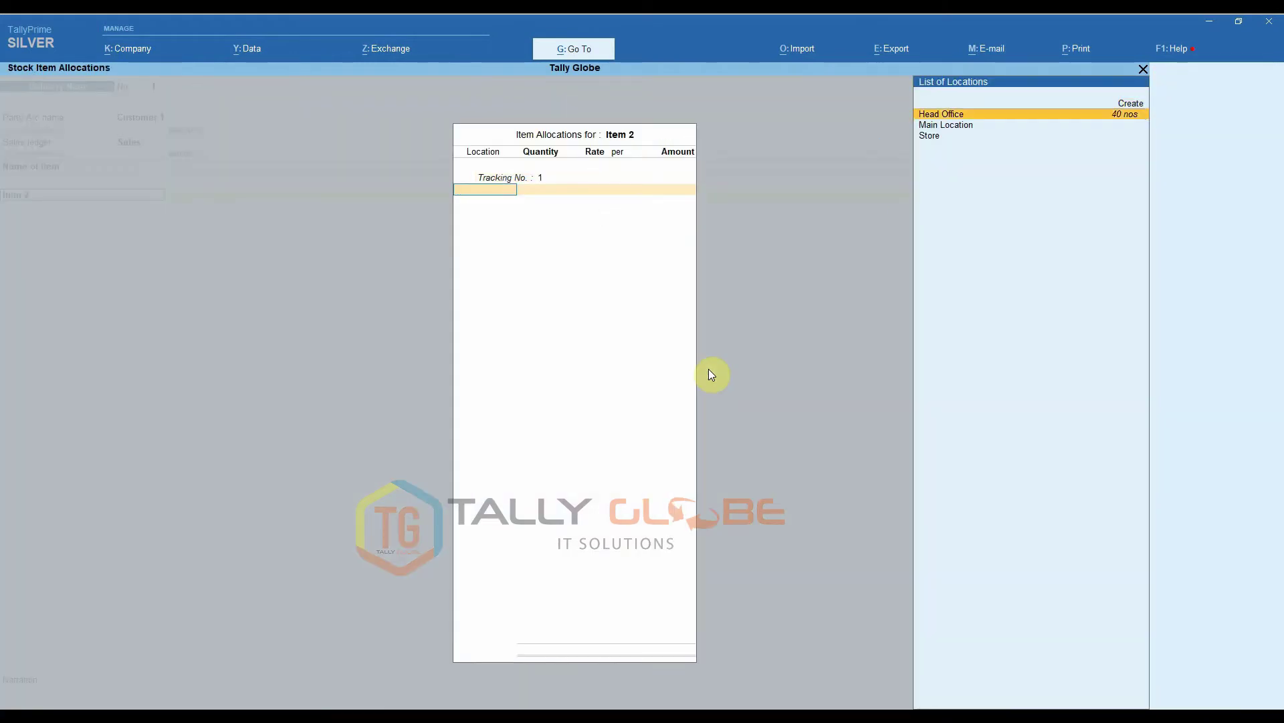
{"action": "key", "text": "Return"}
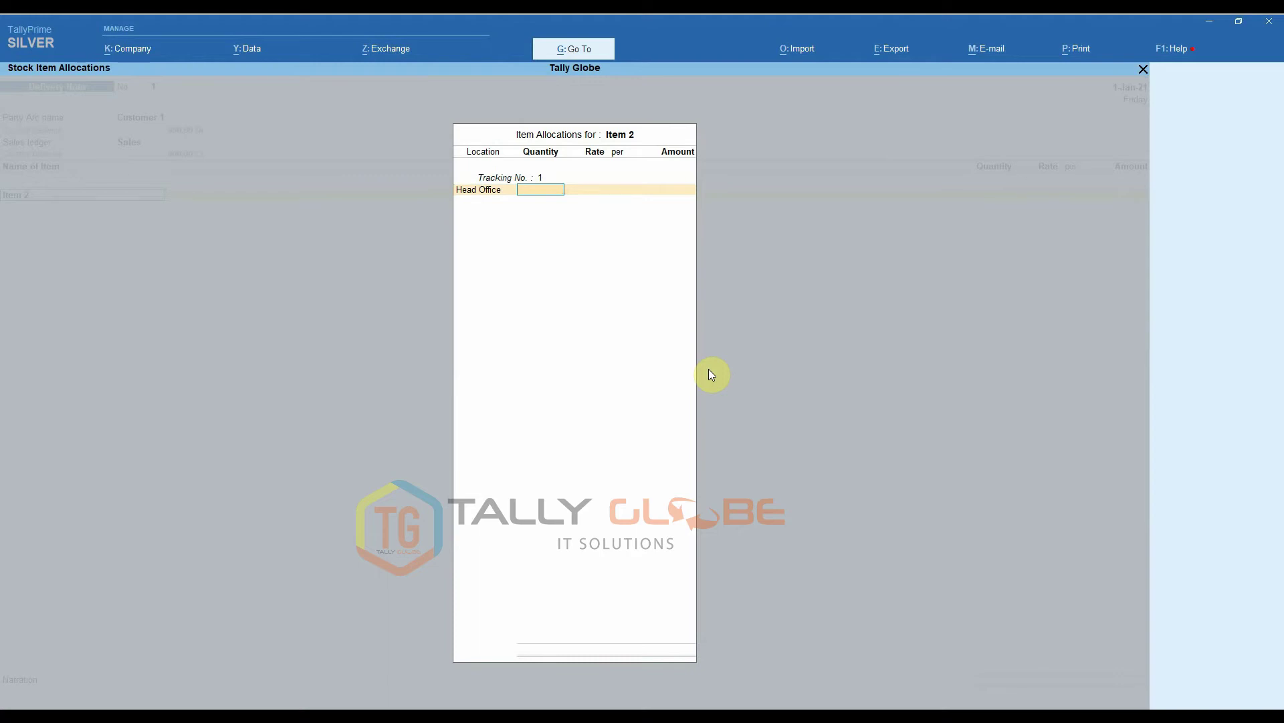
- Enter 8 nos at 15.00 and save the delivery note totalling 120.00
{"action": "key", "text": "Return"}
{"action": "key", "text": "Return"}
{"action": "key", "text": "Return"}
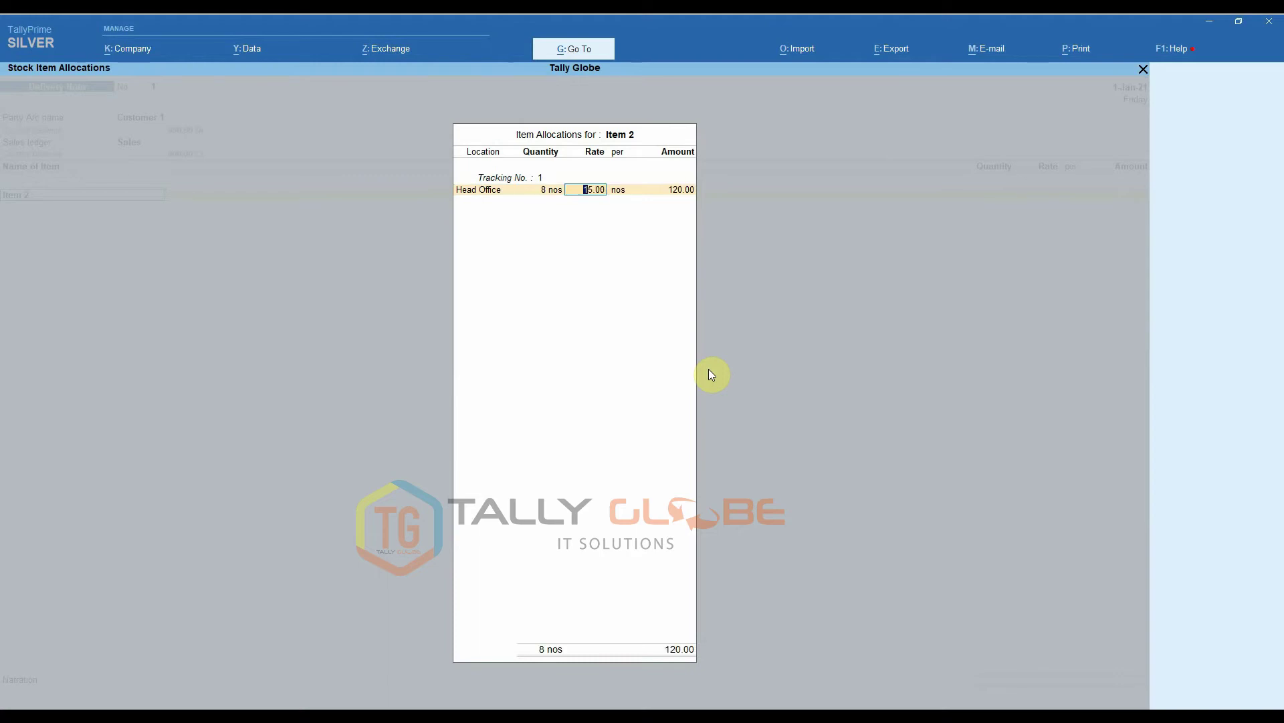
{"action": "key", "text": "Return"}
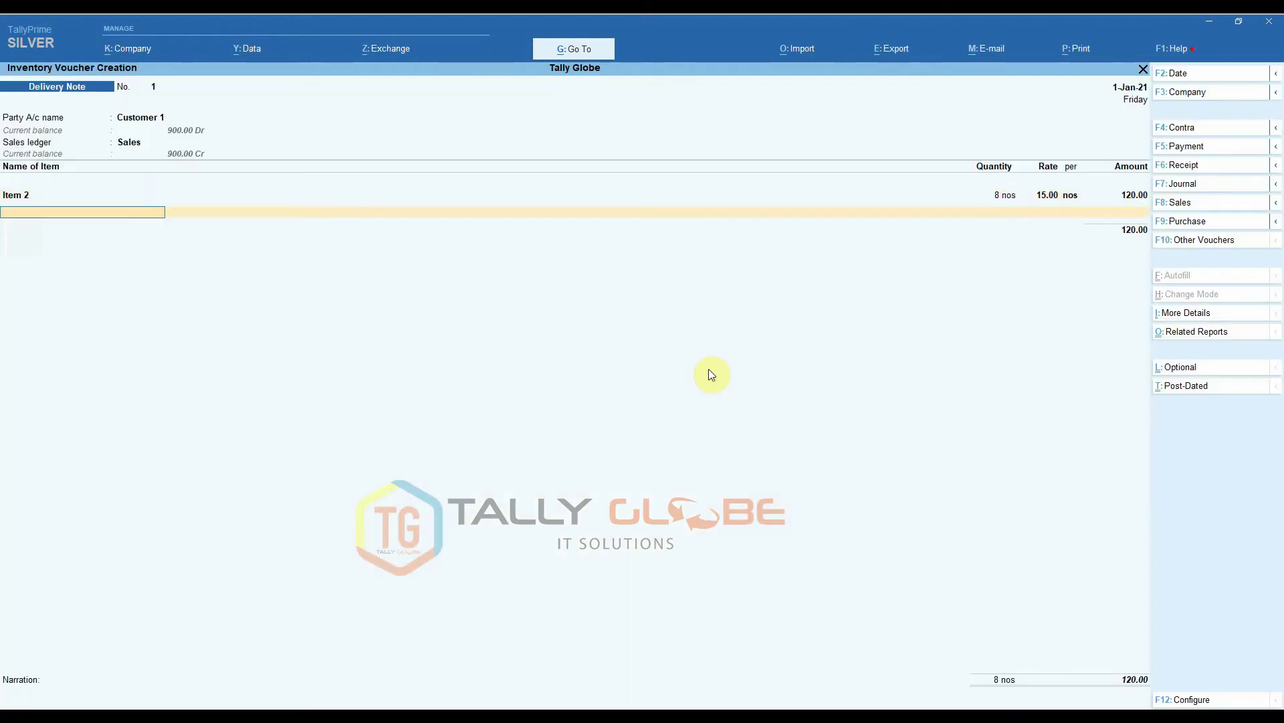
{"action": "key", "text": "Return"}
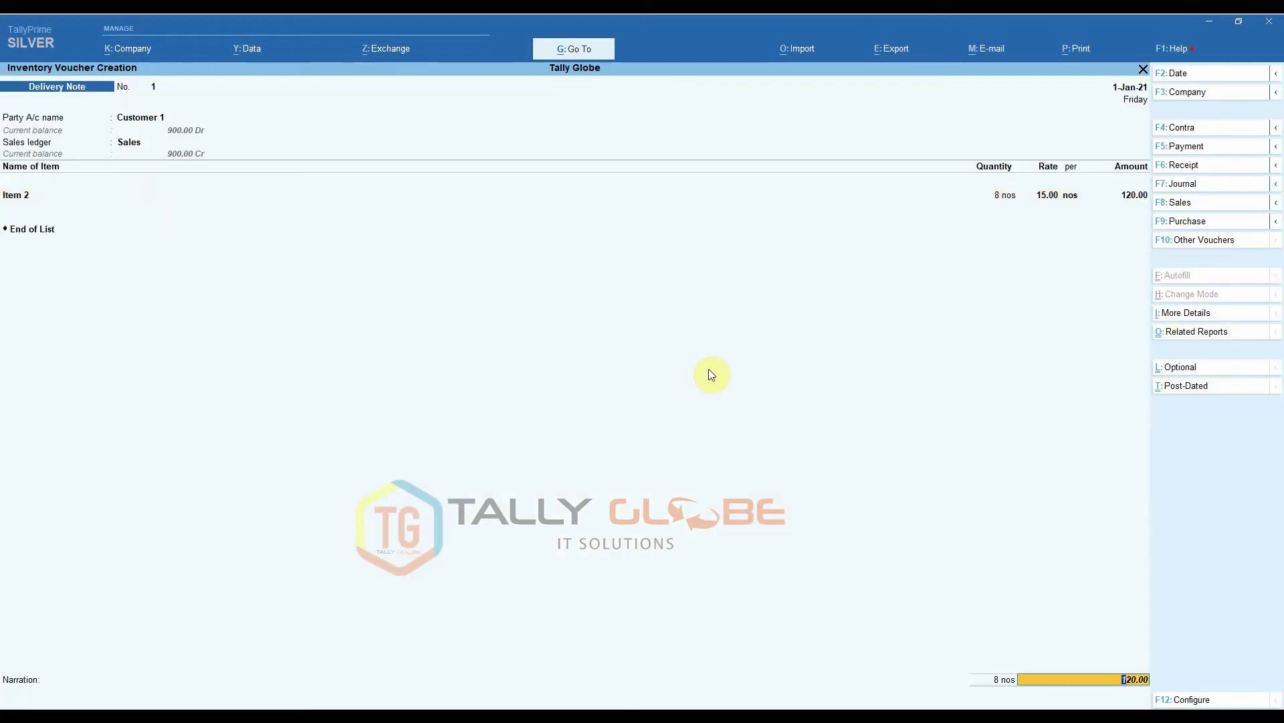
{"action": "key", "text": "Return"}
{"action": "key", "text": "Return"}
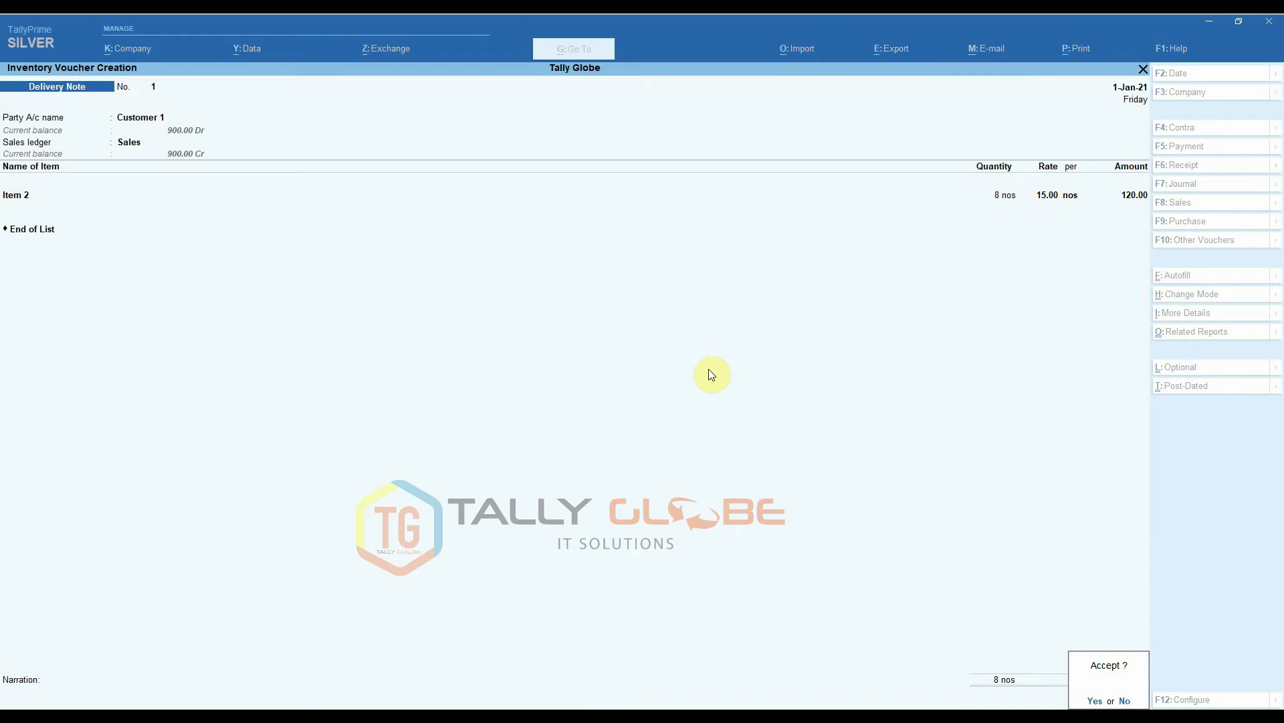
{"action": "key", "text": "Return"}
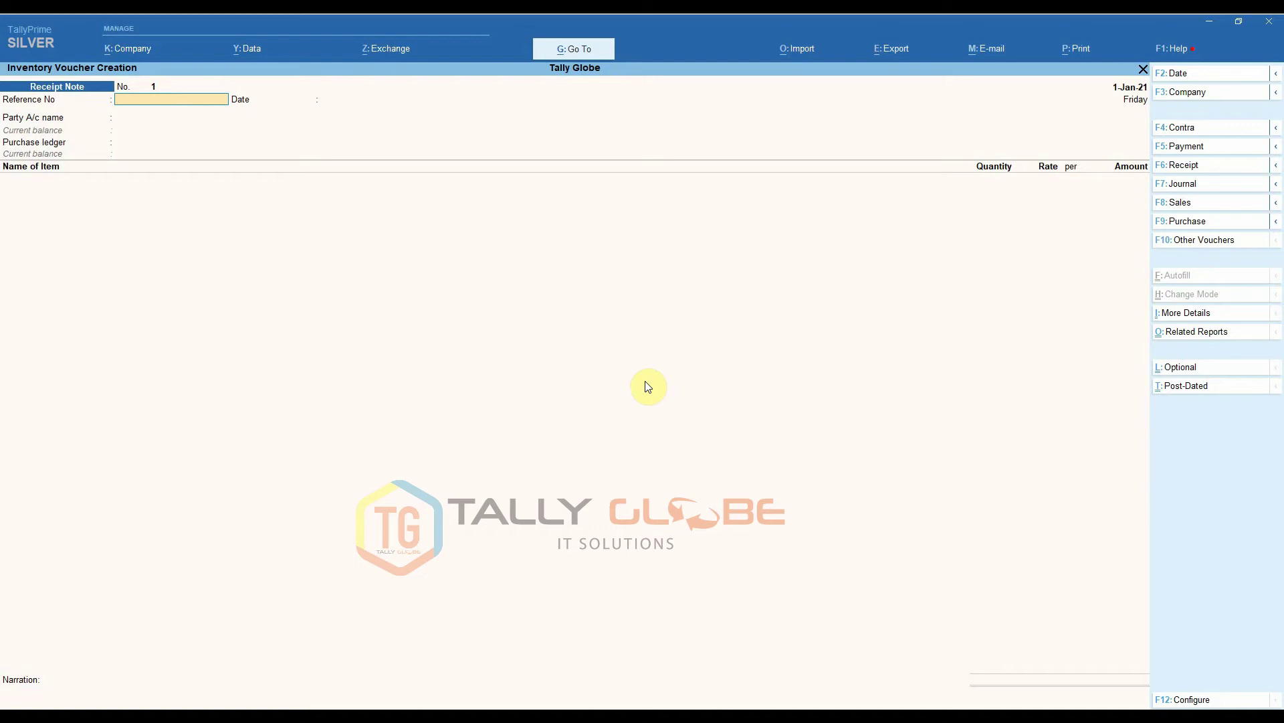
- Set Supplier 1 as the party and choose Item 2 for the receipt note
{"action": "key", "text": "Return"}
{"action": "key", "text": "Return"}
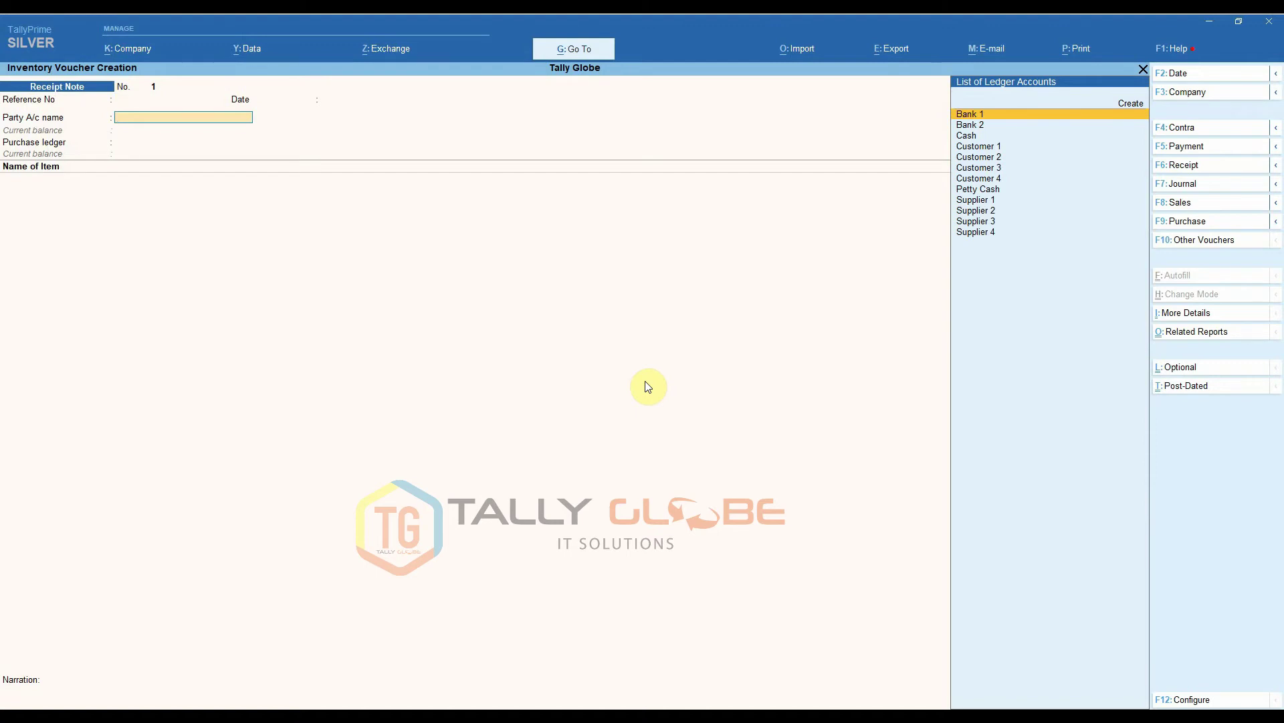
{"action": "type", "text": "su"}
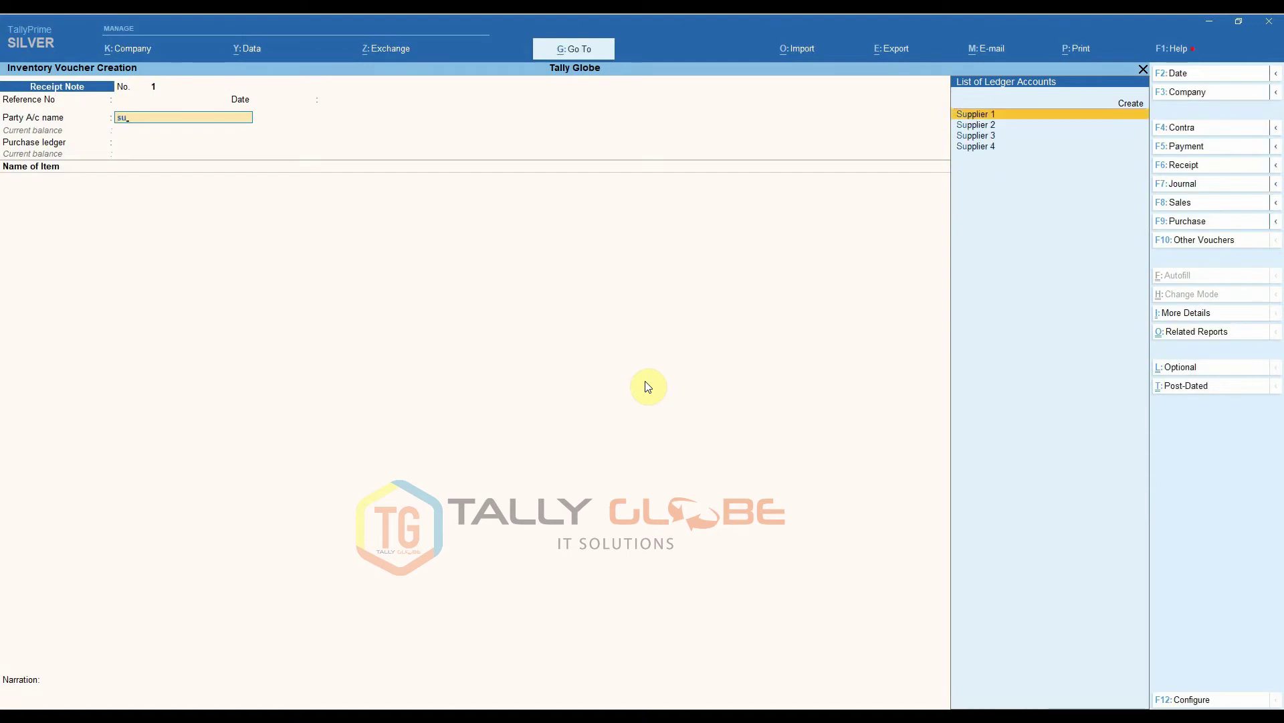
{"action": "key", "text": "Return"}
{"action": "key", "text": "Return"}
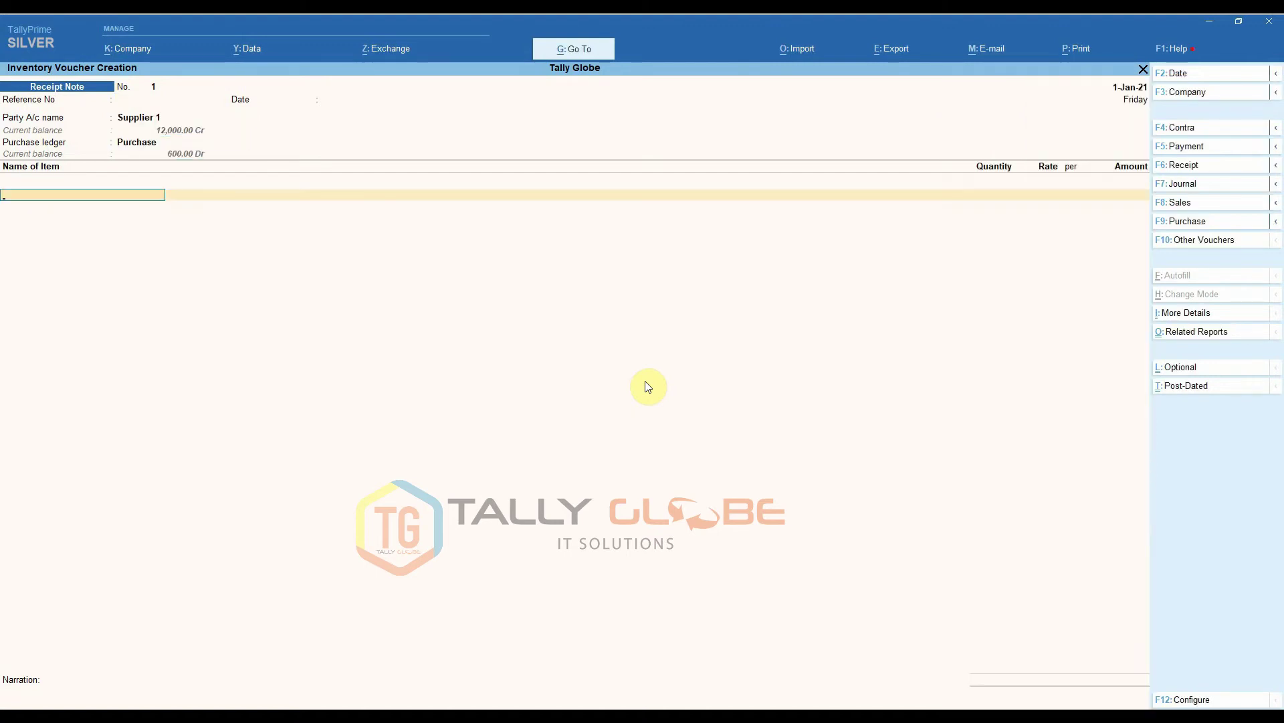
{"action": "key", "text": "Down"}
{"action": "key", "text": "Down"}
{"action": "key", "text": "Down"}
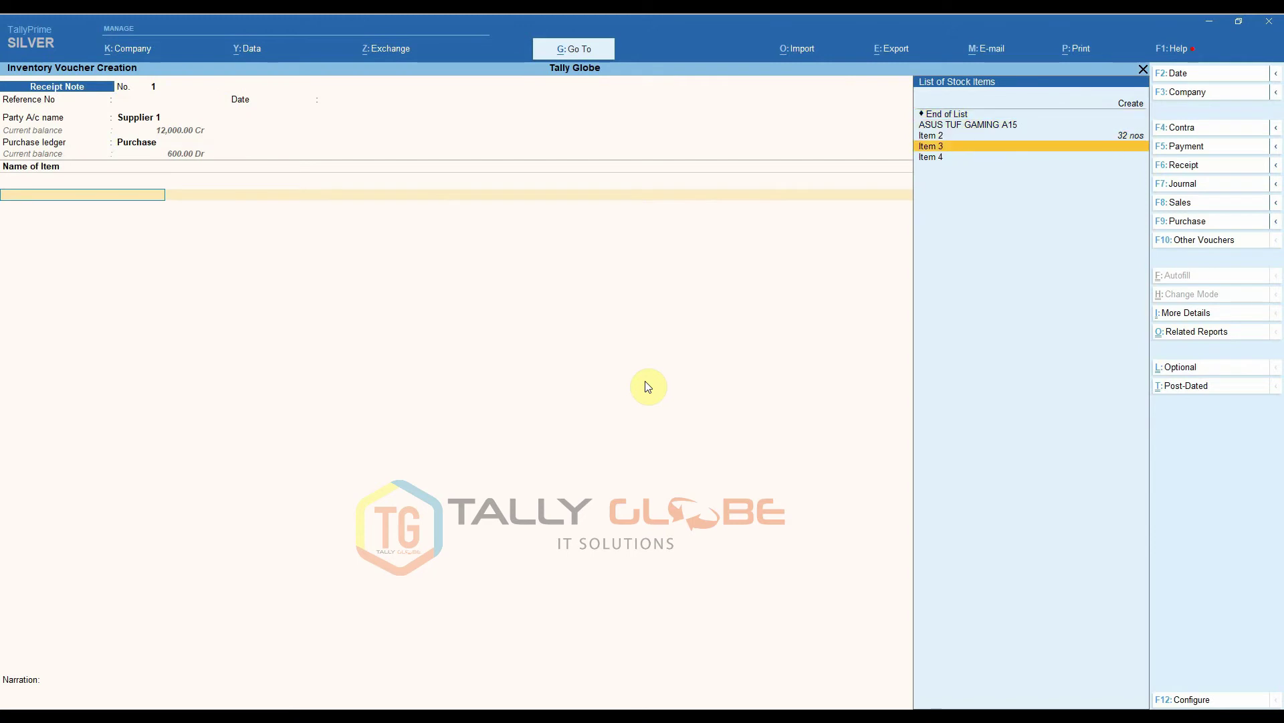
{"action": "key", "text": "Down"}
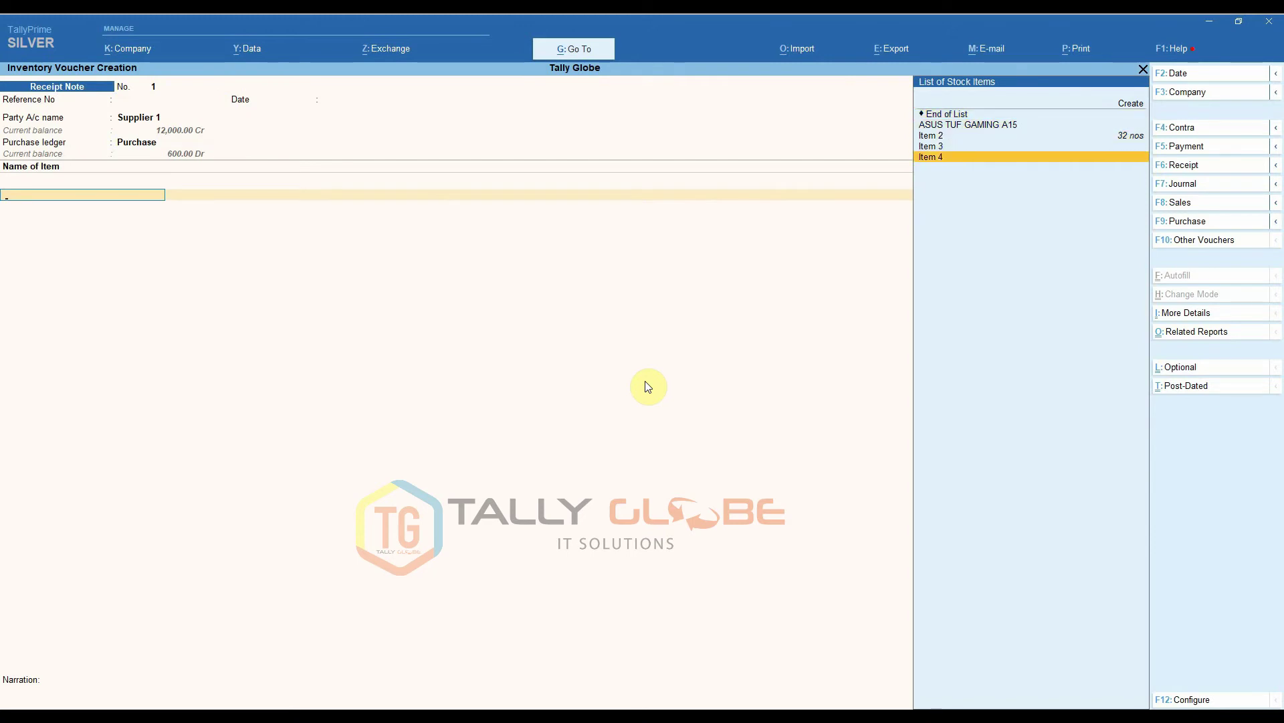
{"action": "key", "text": "Up"}
{"action": "key", "text": "Up"}
{"action": "key", "text": "Return"}
{"action": "key", "text": "Return"}
{"action": "key", "text": "Return"}
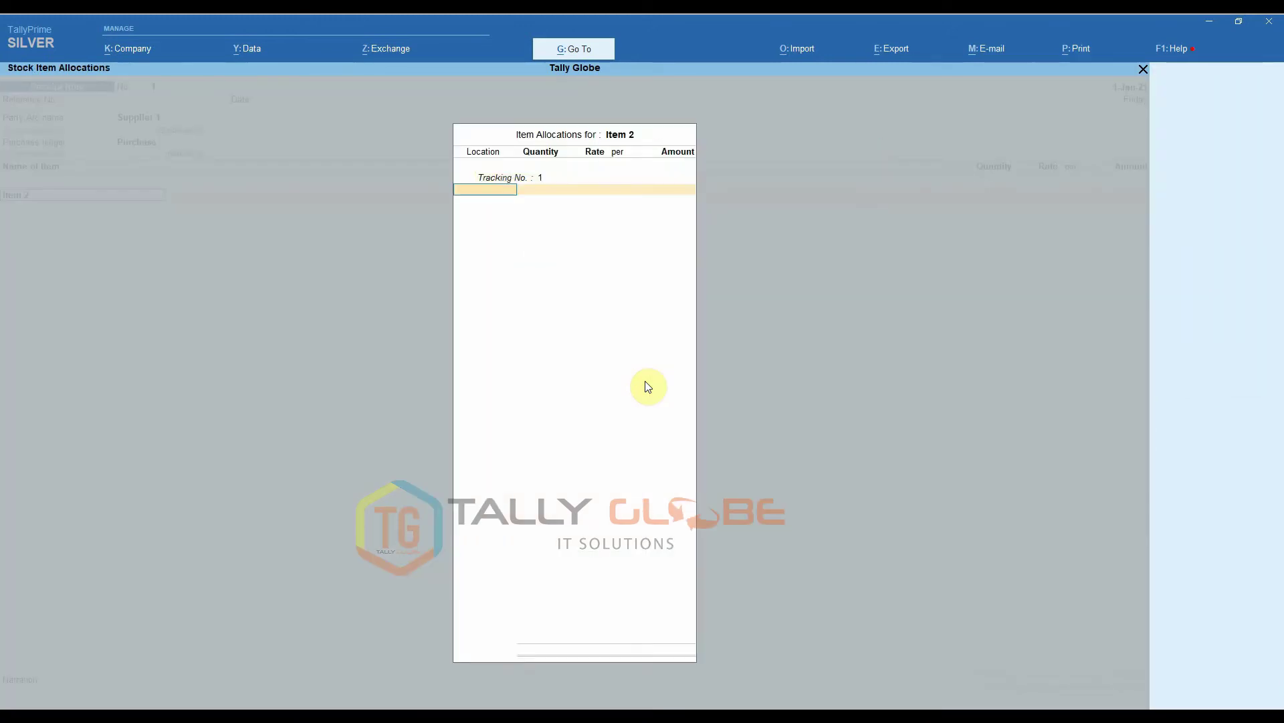
- Receive 18 nos of Item 2 at Head Office and save the receipt note
{"action": "key", "text": "Down"}
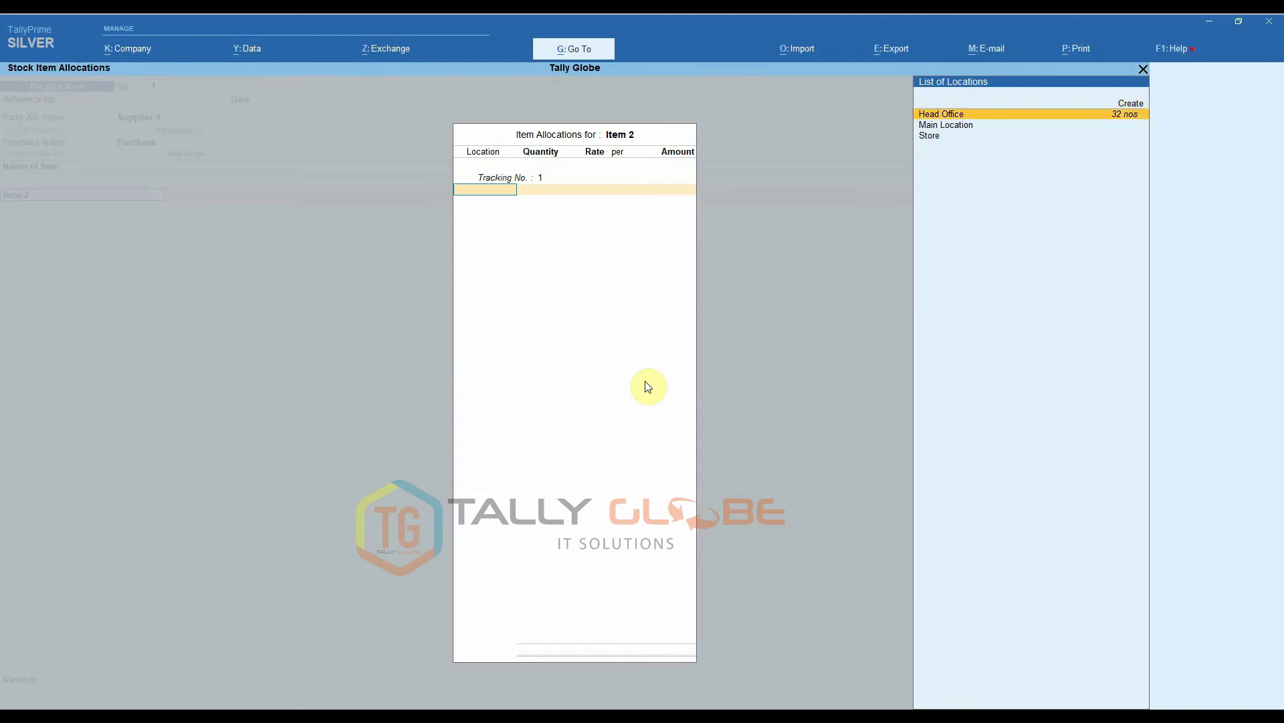
{"action": "key", "text": "Return"}
{"action": "type", "text": "18"}
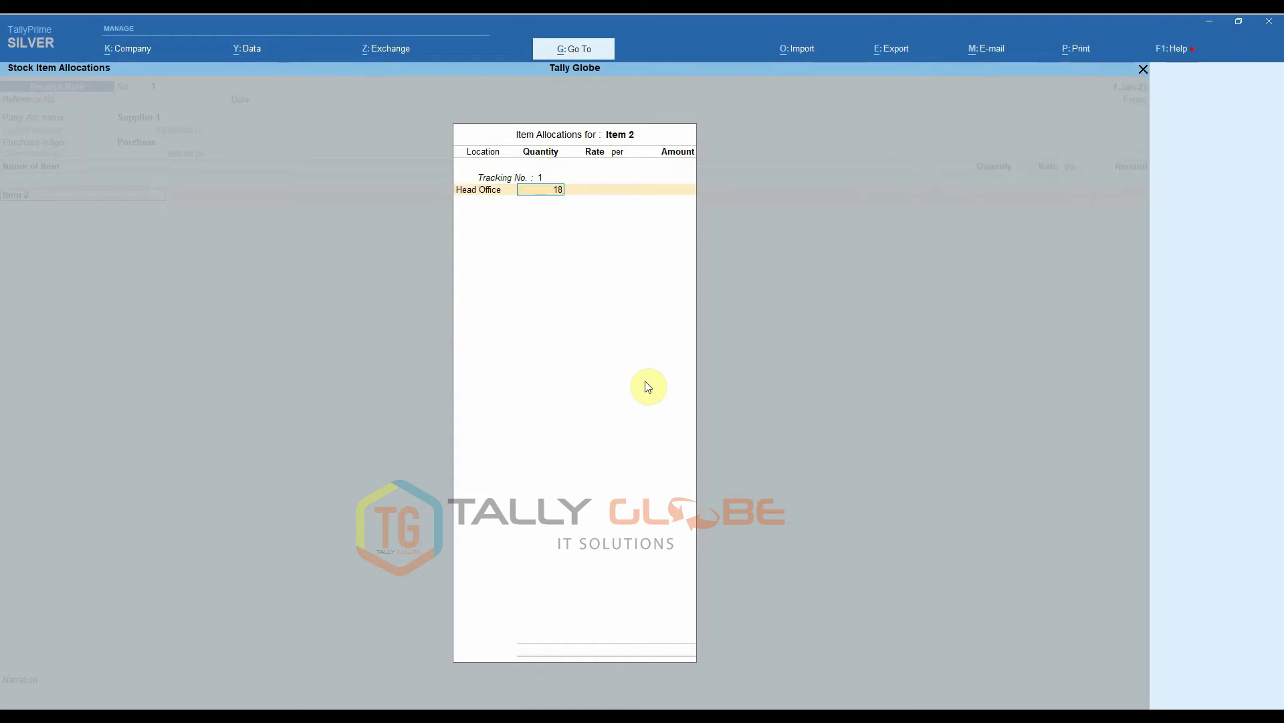
{"action": "key", "text": "Return"}
{"action": "key", "text": "Return"}
{"action": "key", "text": "Return"}
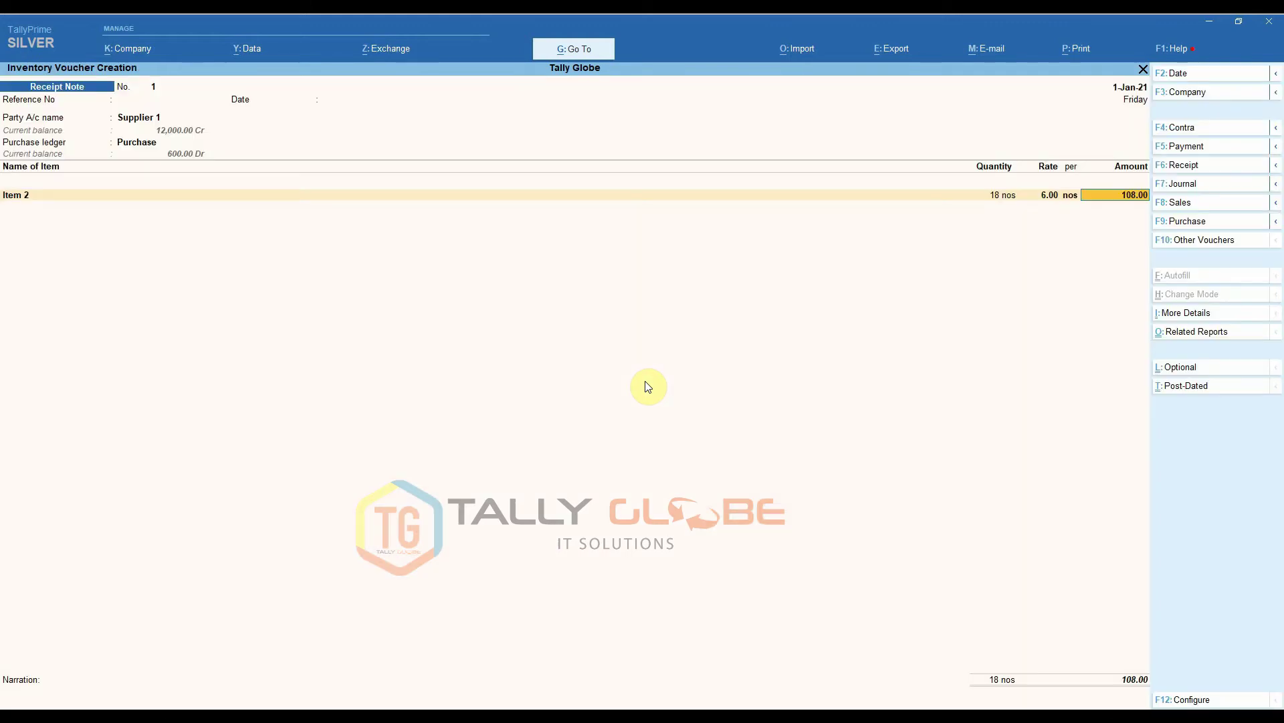
{"action": "key", "text": "Return"}
{"action": "key", "text": "Return"}
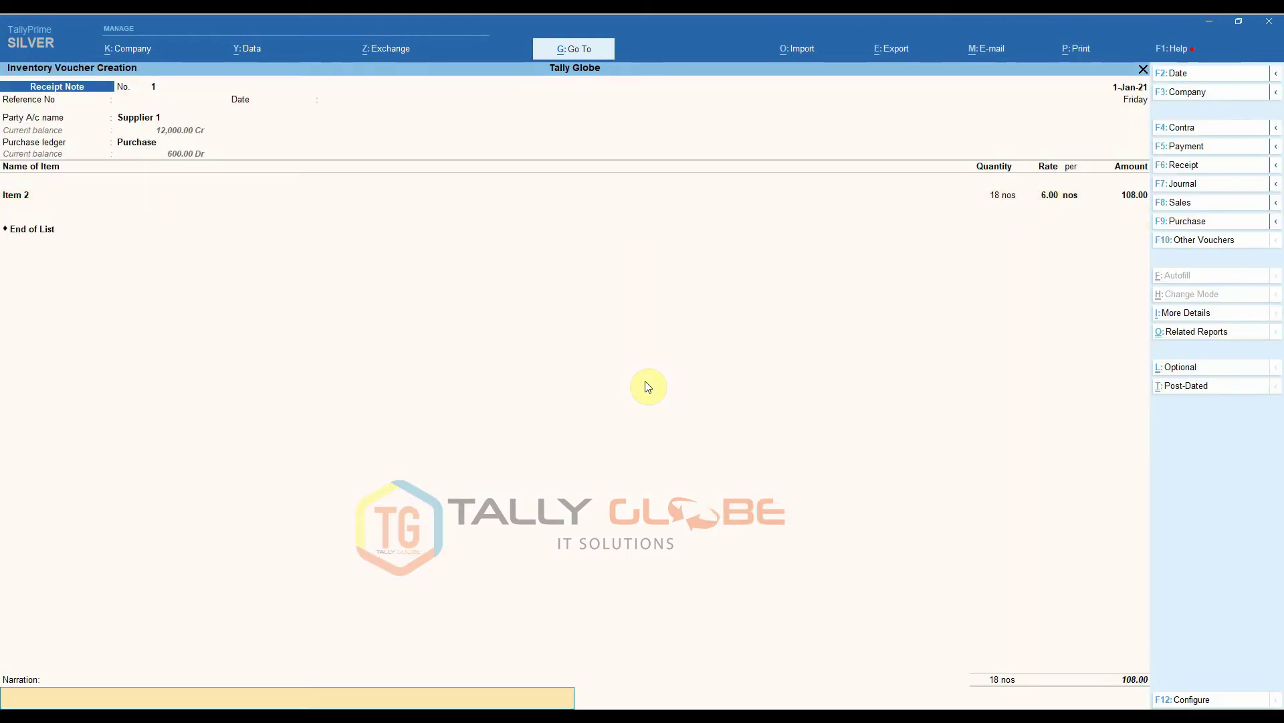
{"action": "key", "text": "Return"}
{"action": "key", "text": "y"}
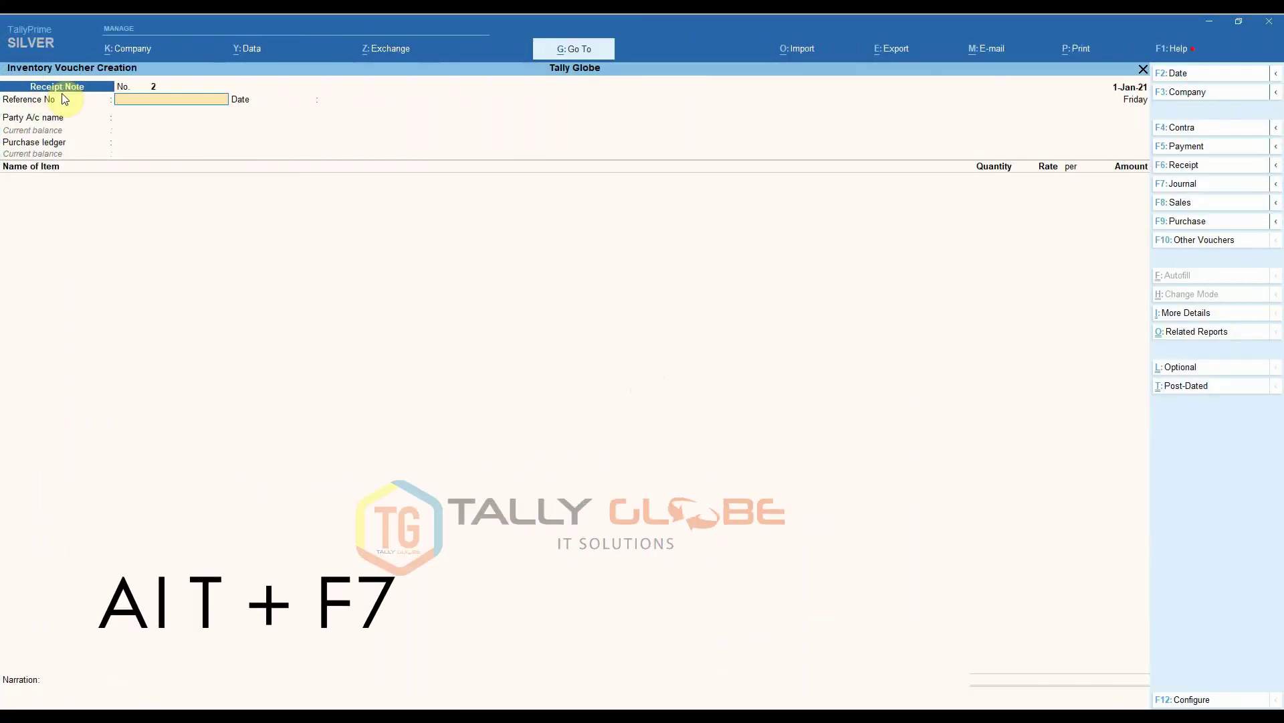
{"action": "key", "text": "alt"}
{"action": "key", "text": "alt+F7"}
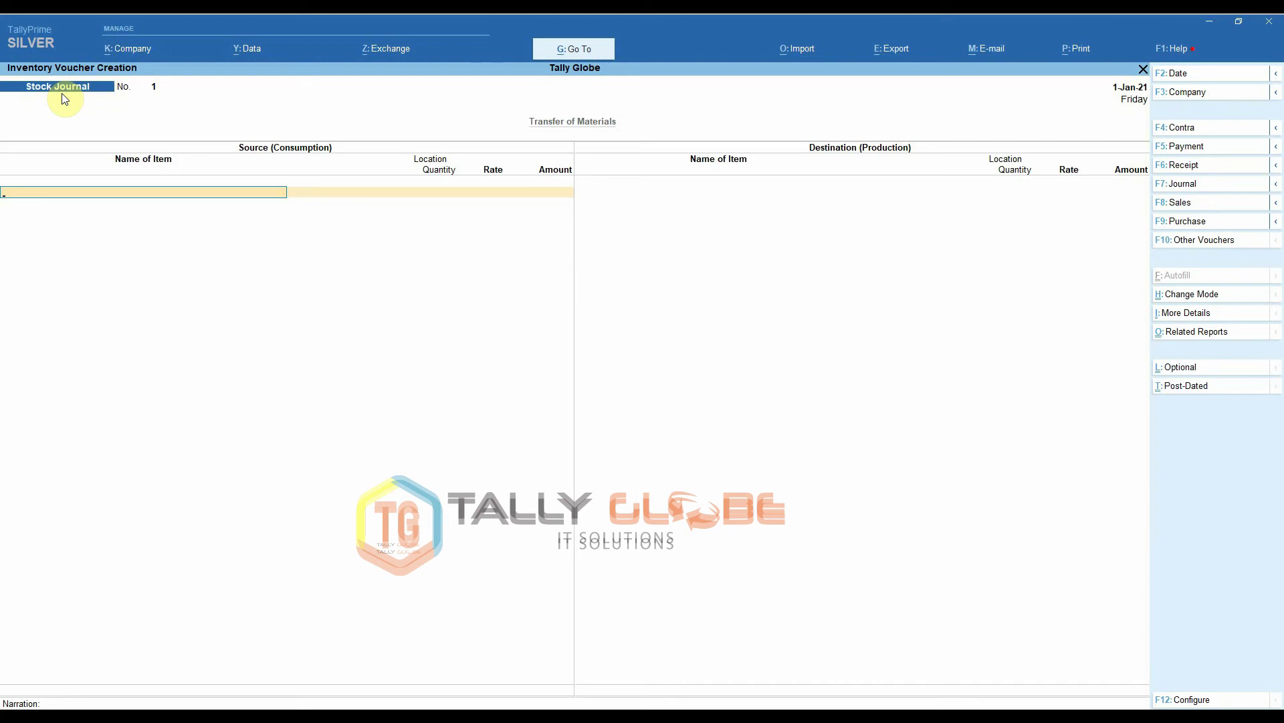
- Leave the empty Stock Journal and open Create's list of masters from the Gateway
{"action": "key", "text": "Escape"}
{"action": "key", "text": "Up"}
{"action": "key", "text": "Up"}
{"action": "key", "text": "Up"}
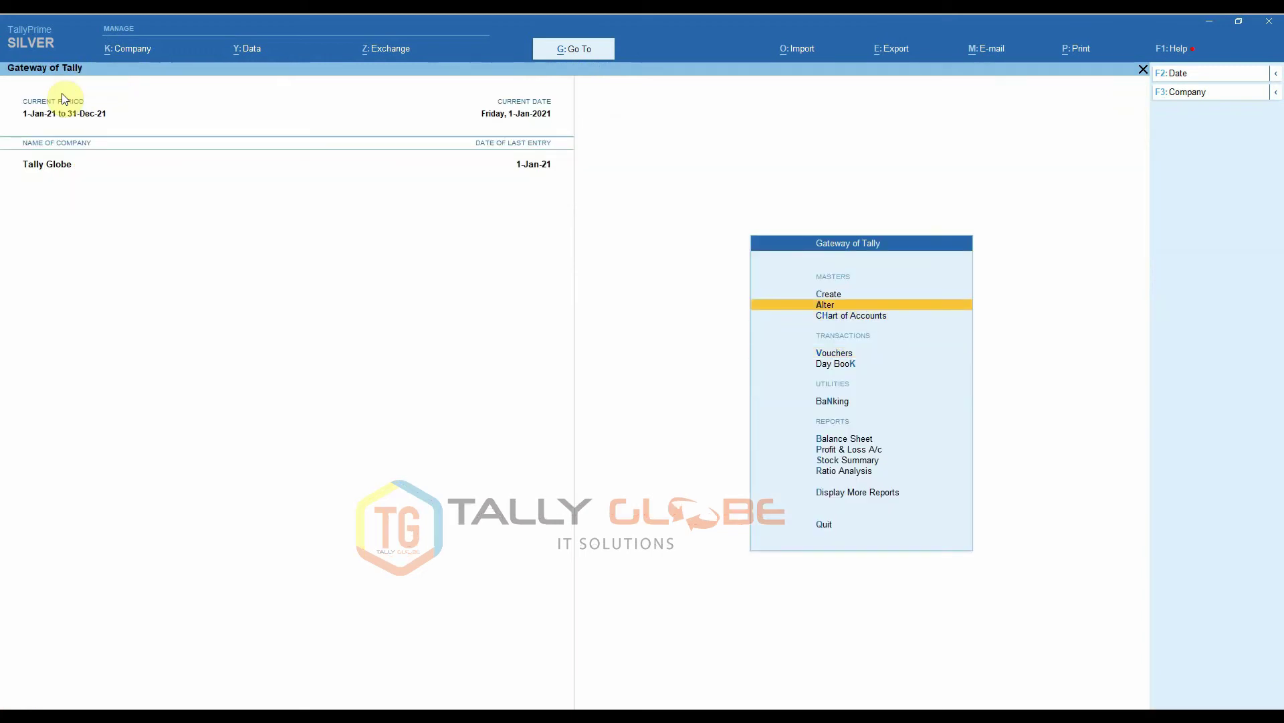
{"action": "key", "text": "Return"}
- Start a stock item named Raw Material under Primary with unit nos
{"action": "key", "text": "Down"}
{"action": "key", "text": "Down"}
{"action": "key", "text": "Down"}
{"action": "key", "text": "Down"}
{"action": "key", "text": "Down"}
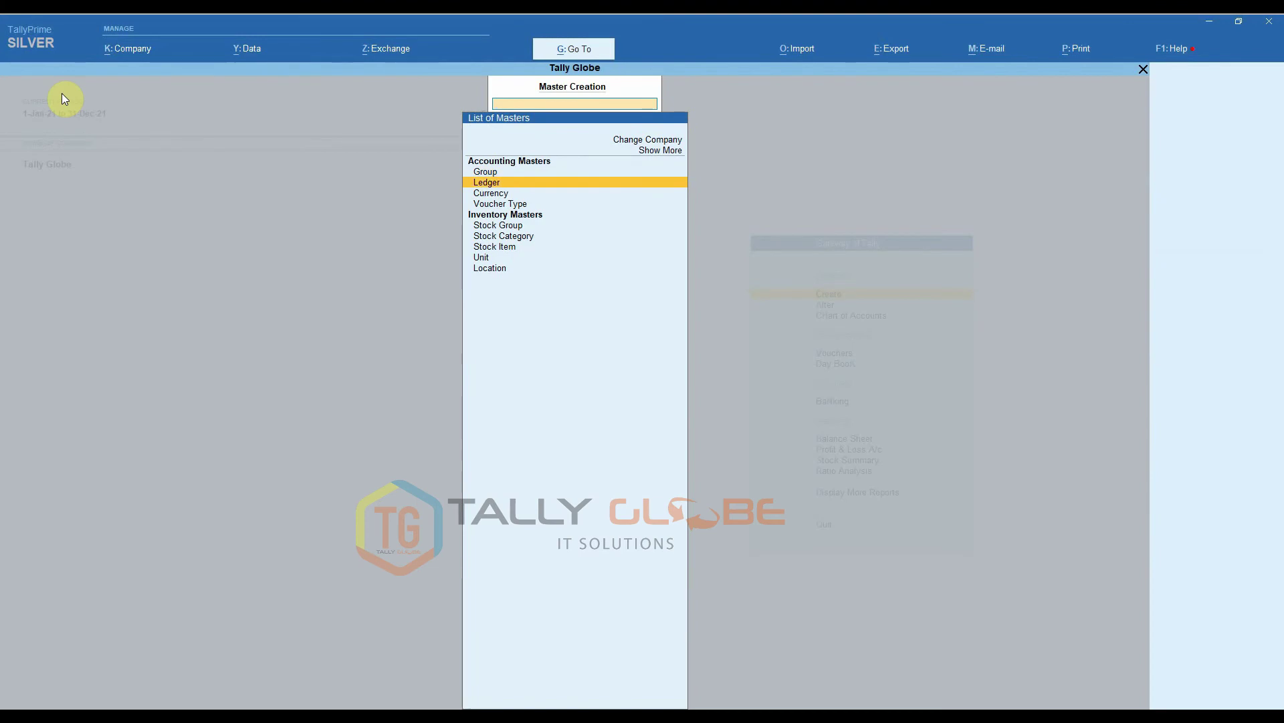
{"action": "key", "text": "Down"}
{"action": "key", "text": "Return"}
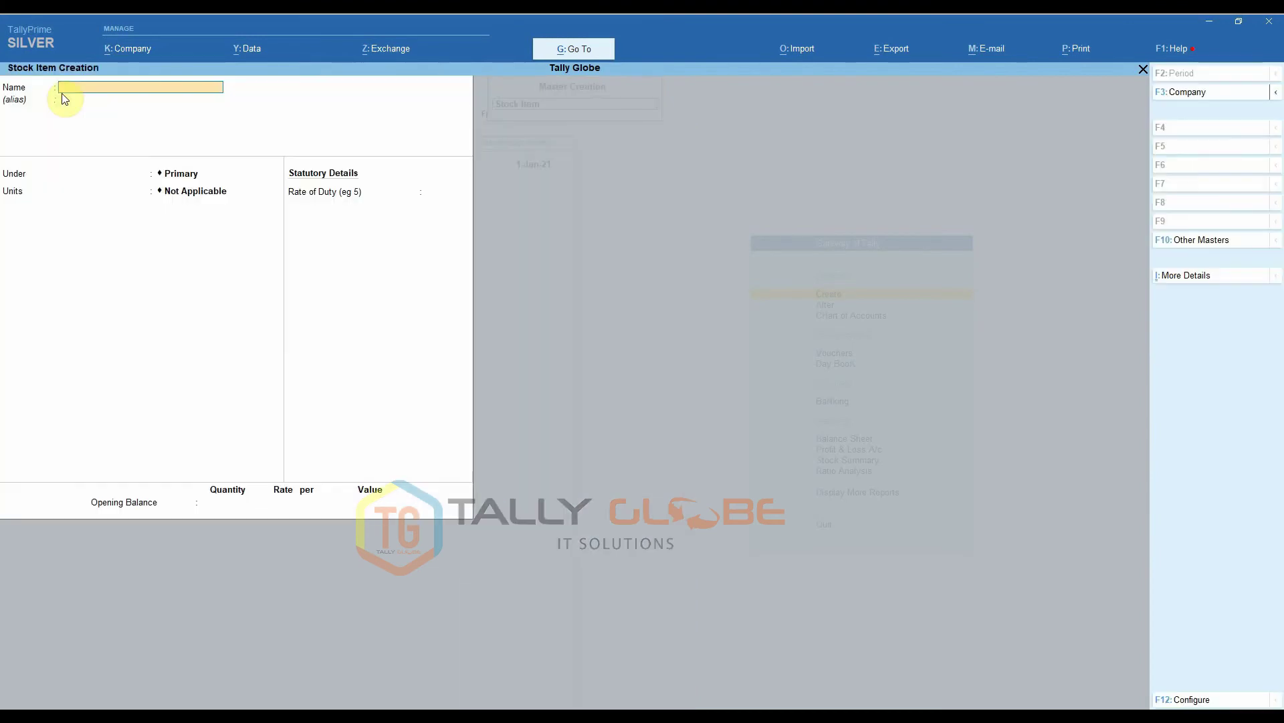
{"action": "type", "text": "Raw Material"}
{"action": "key", "text": "Return"}
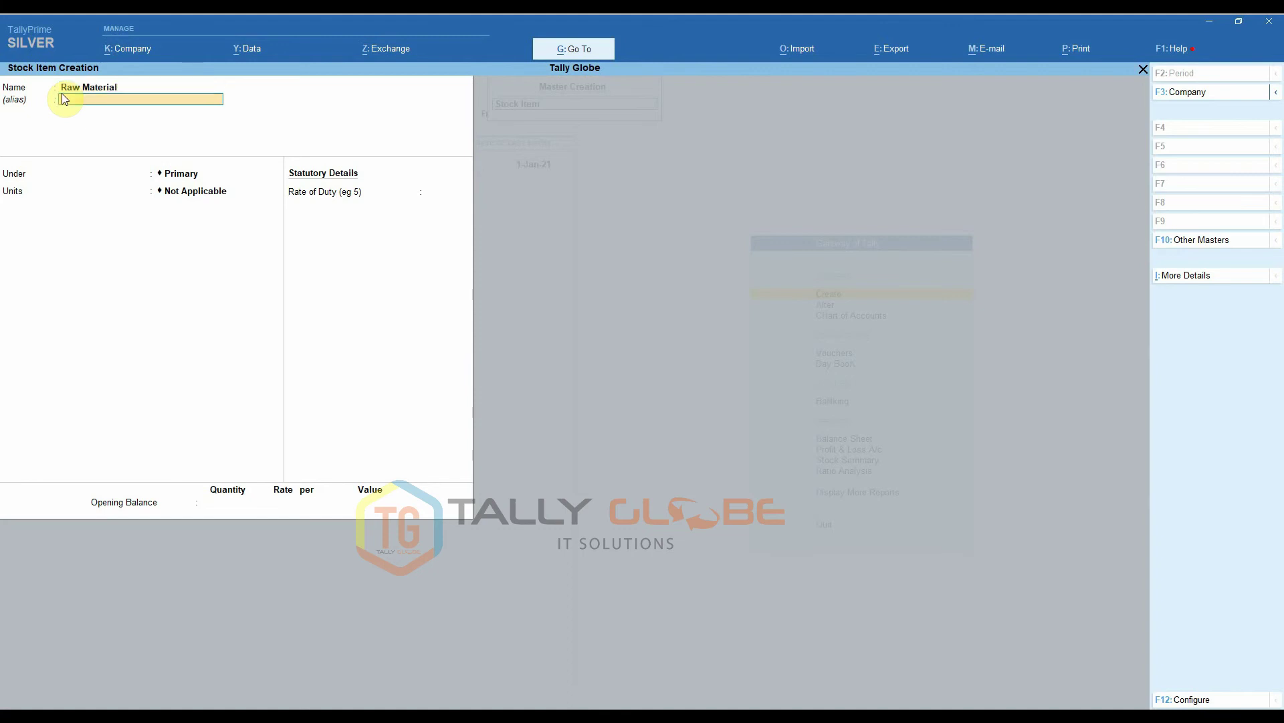
{"action": "key", "text": "Return"}
{"action": "key", "text": "Return"}
{"action": "key", "text": "Down"}
{"action": "key", "text": "Return"}
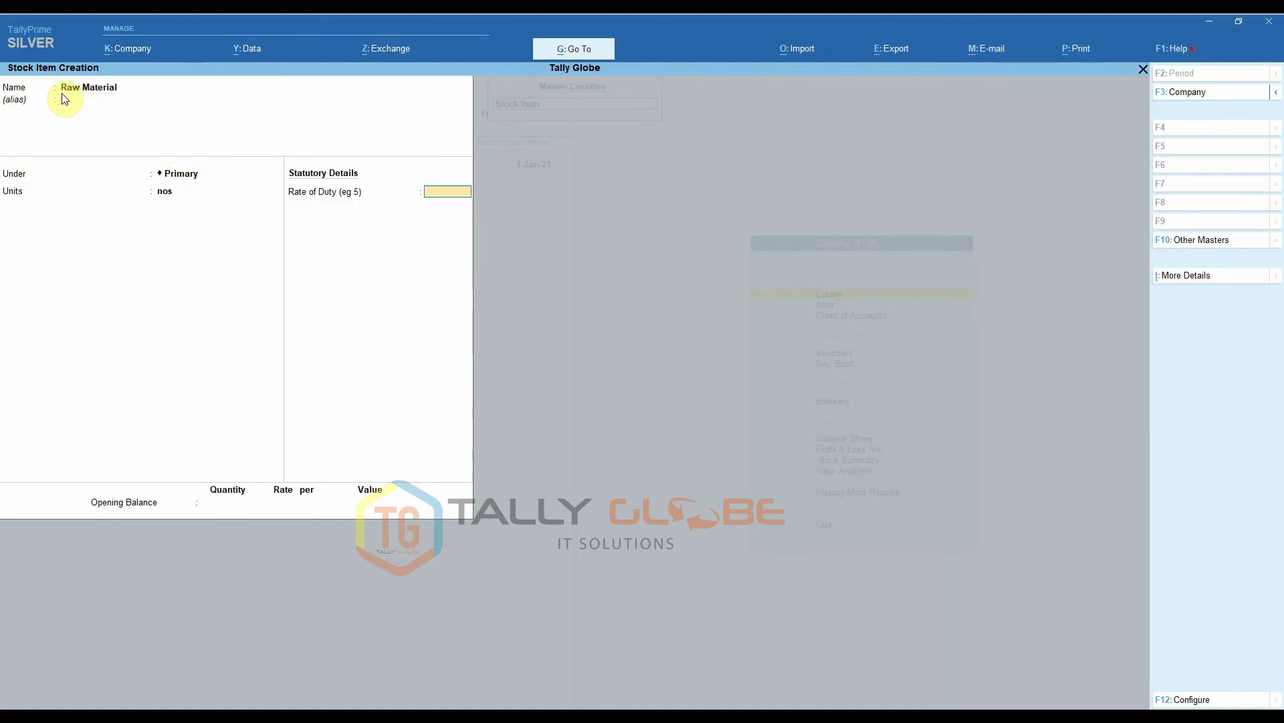
{"action": "key", "text": "Return"}
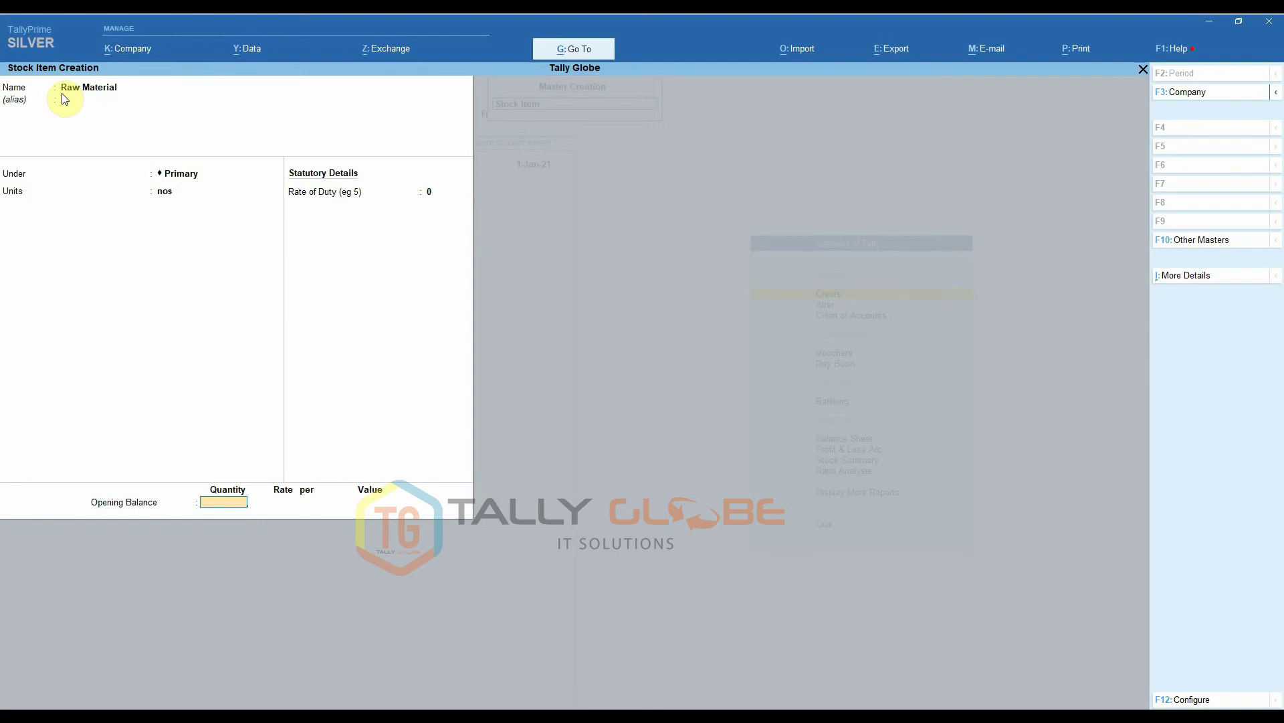
- Give Raw Material an opening balance of 10 nos at Head Office, save, and return to vouchers
{"action": "type", "text": "10"}
{"action": "key", "text": "Return"}
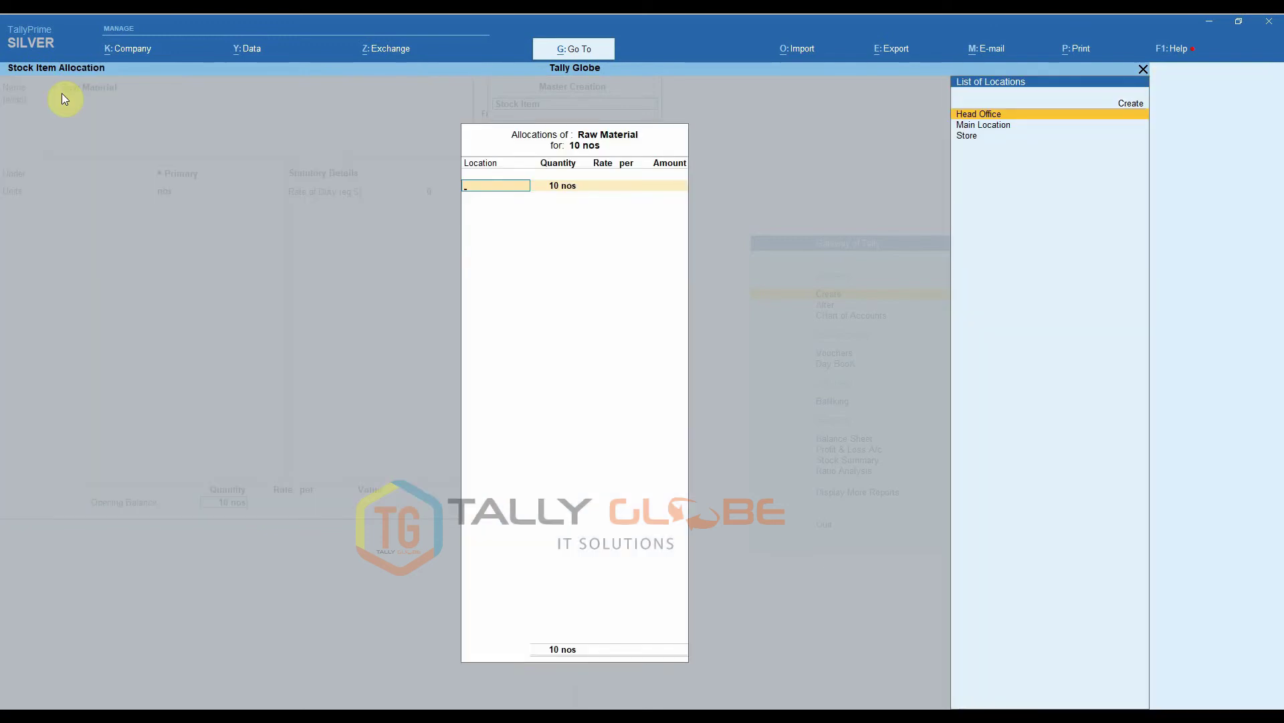
{"action": "key", "text": "Return"}
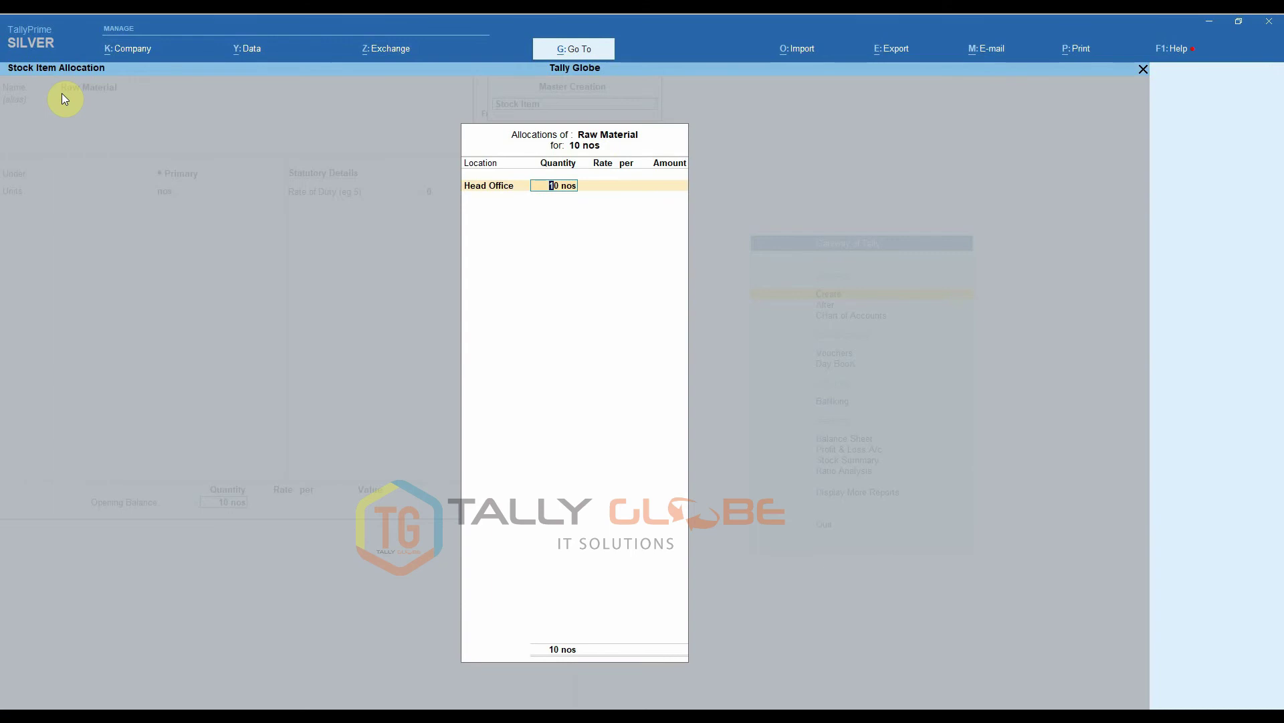
{"action": "key", "text": "Return"}
{"action": "key", "text": "Return"}
{"action": "key", "text": "Return"}
{"action": "key", "text": "Return"}
{"action": "key", "text": "Return"}
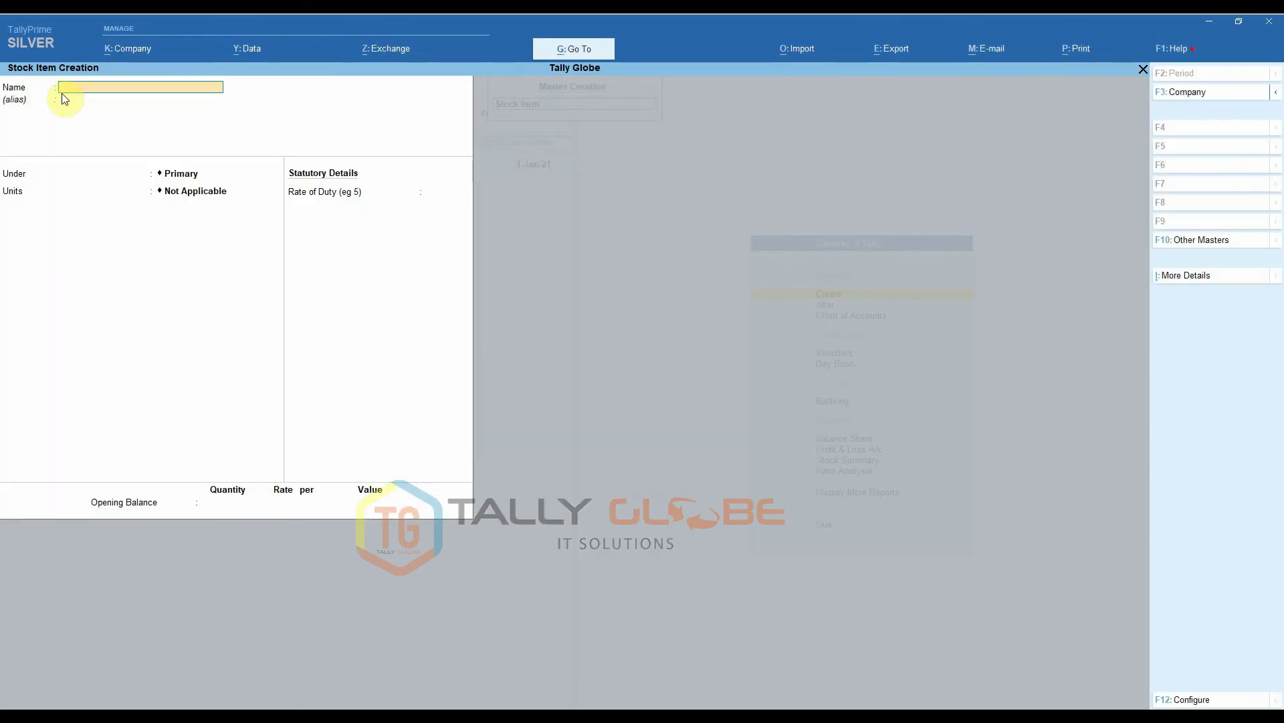
{"action": "key", "text": "Escape"}
{"action": "key", "text": "Return"}
{"action": "key", "text": "Down"}
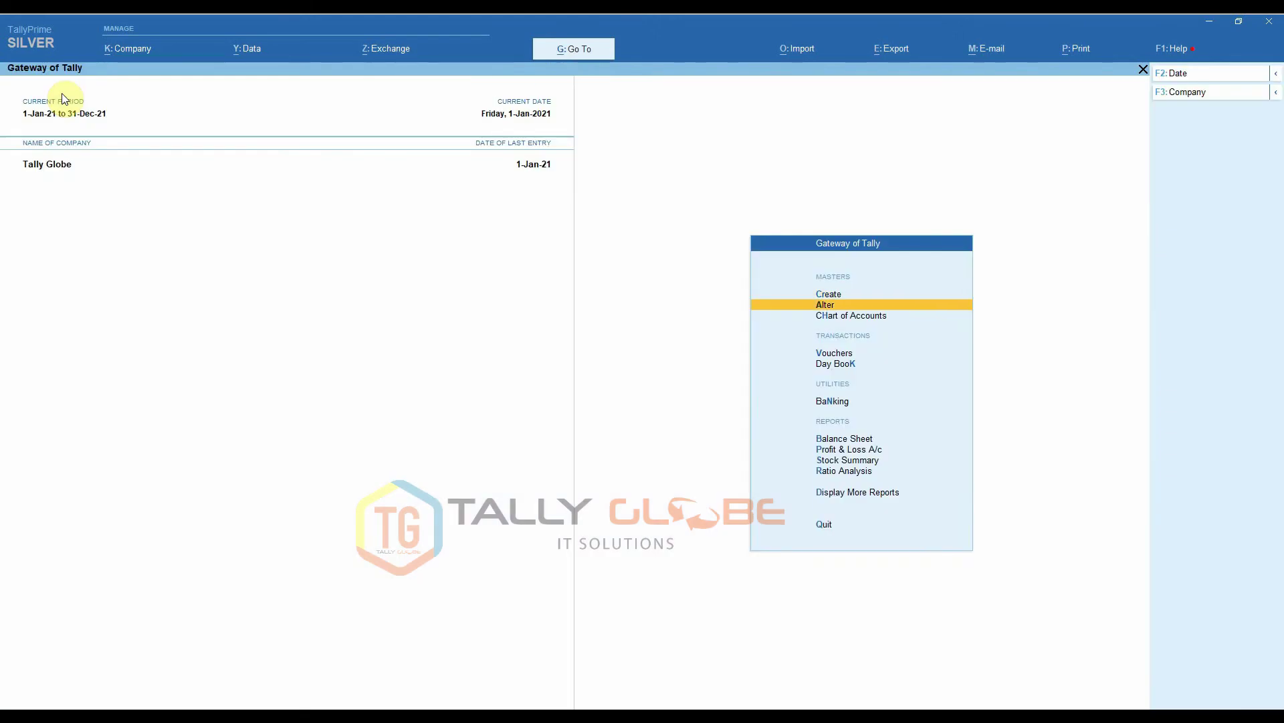
{"action": "key", "text": "Down"}
{"action": "key", "text": "Down"}
{"action": "key", "text": "Return"}
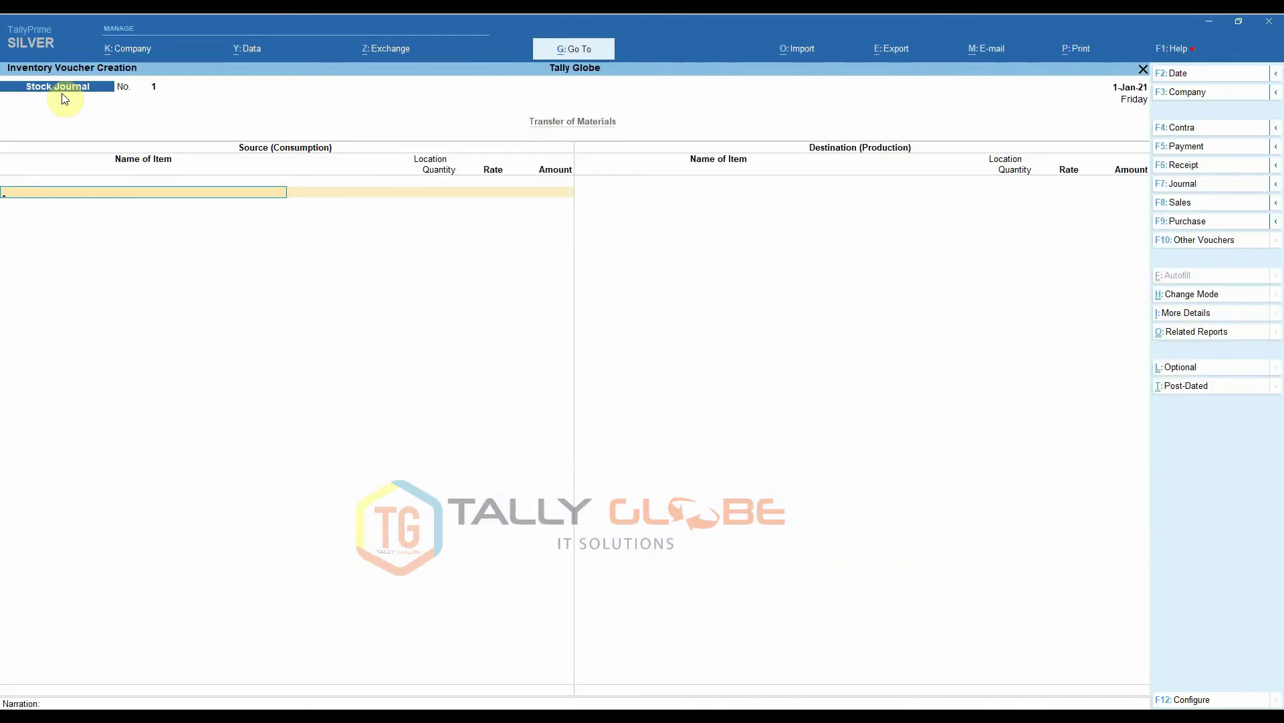
- Consume 3 nos of Raw Material from Head Office and save Stock Journal 1
{"action": "type", "text": "Ra"}
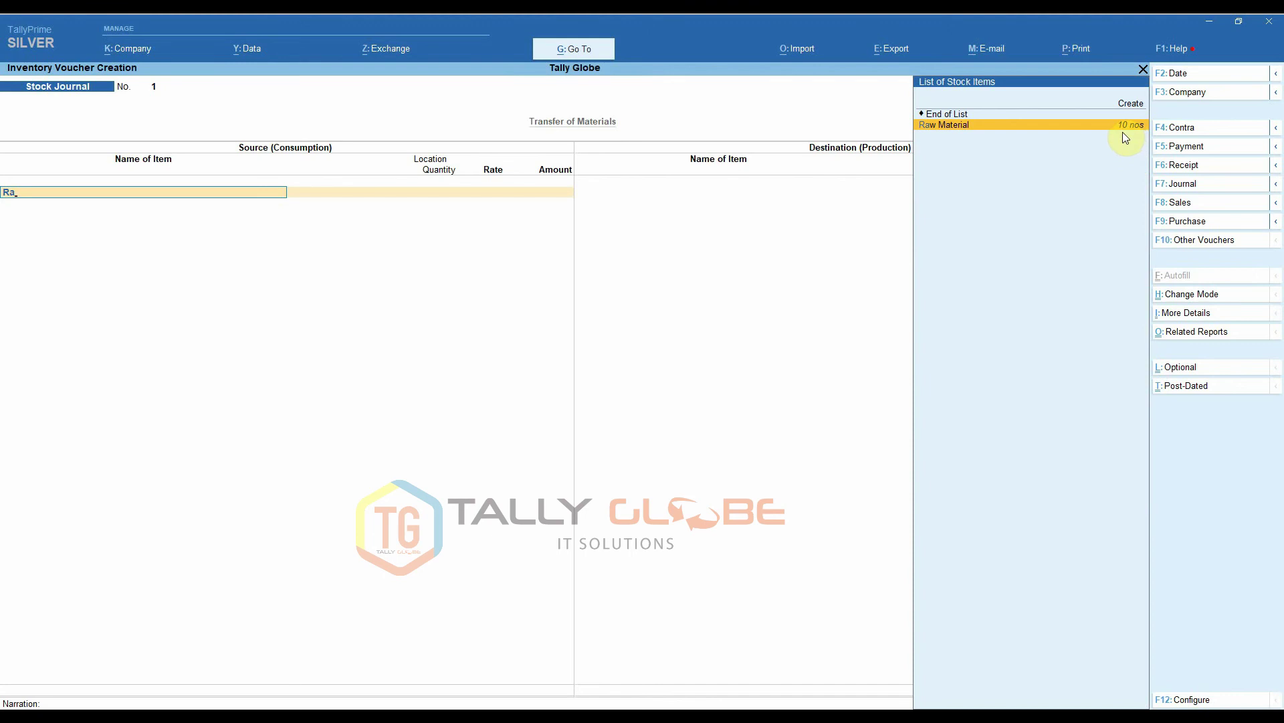
{"action": "key", "text": "Return"}
{"action": "key", "text": "Return"}
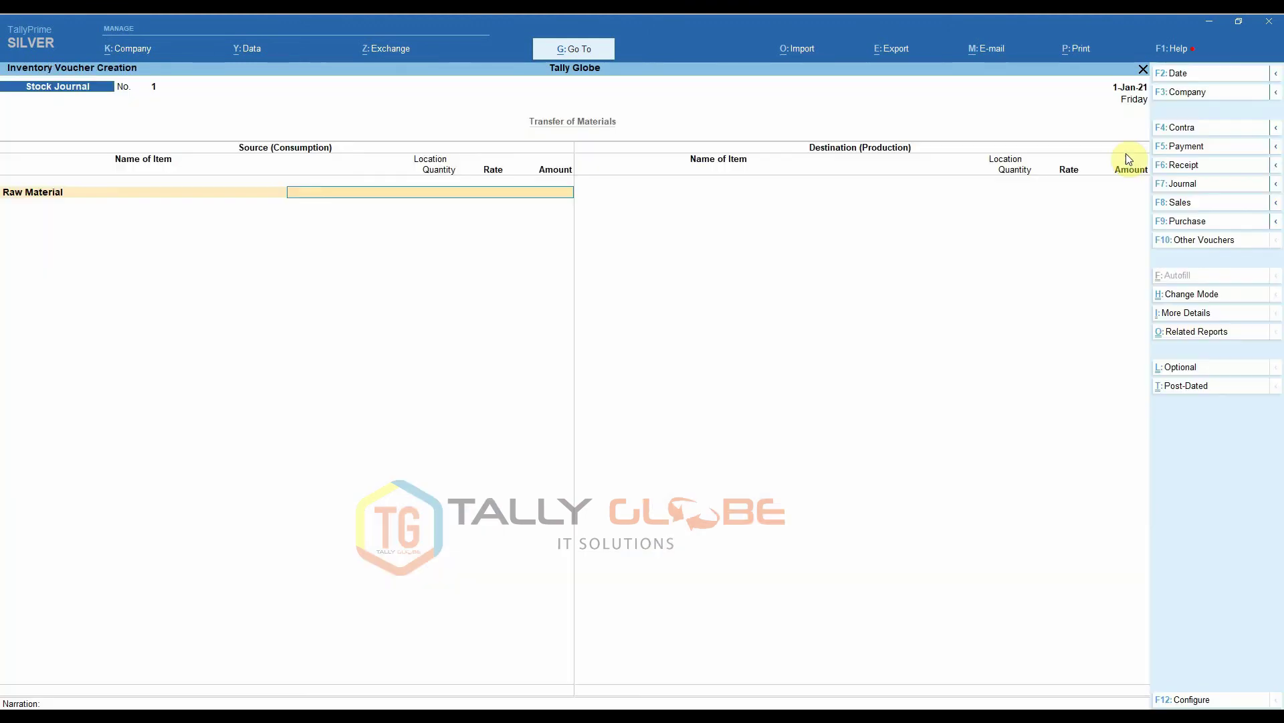
{"action": "key", "text": "Down"}
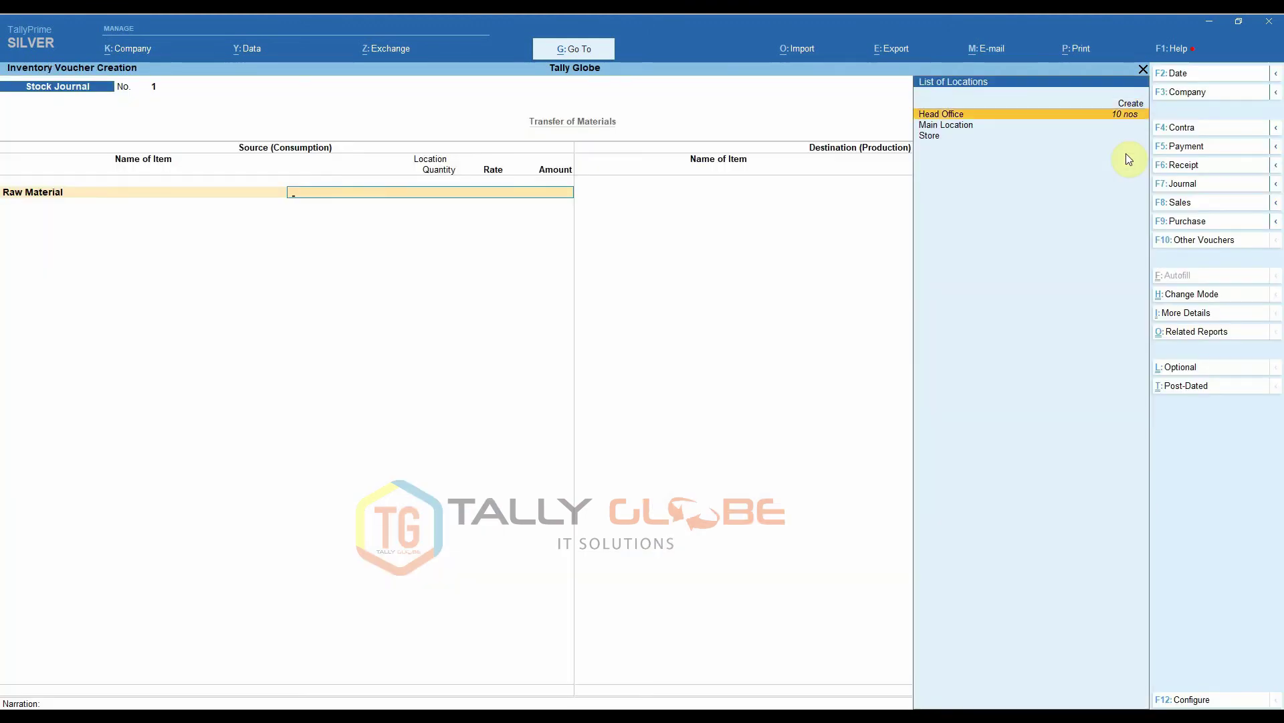
{"action": "key", "text": "Return"}
{"action": "key", "text": "BackSpace"}
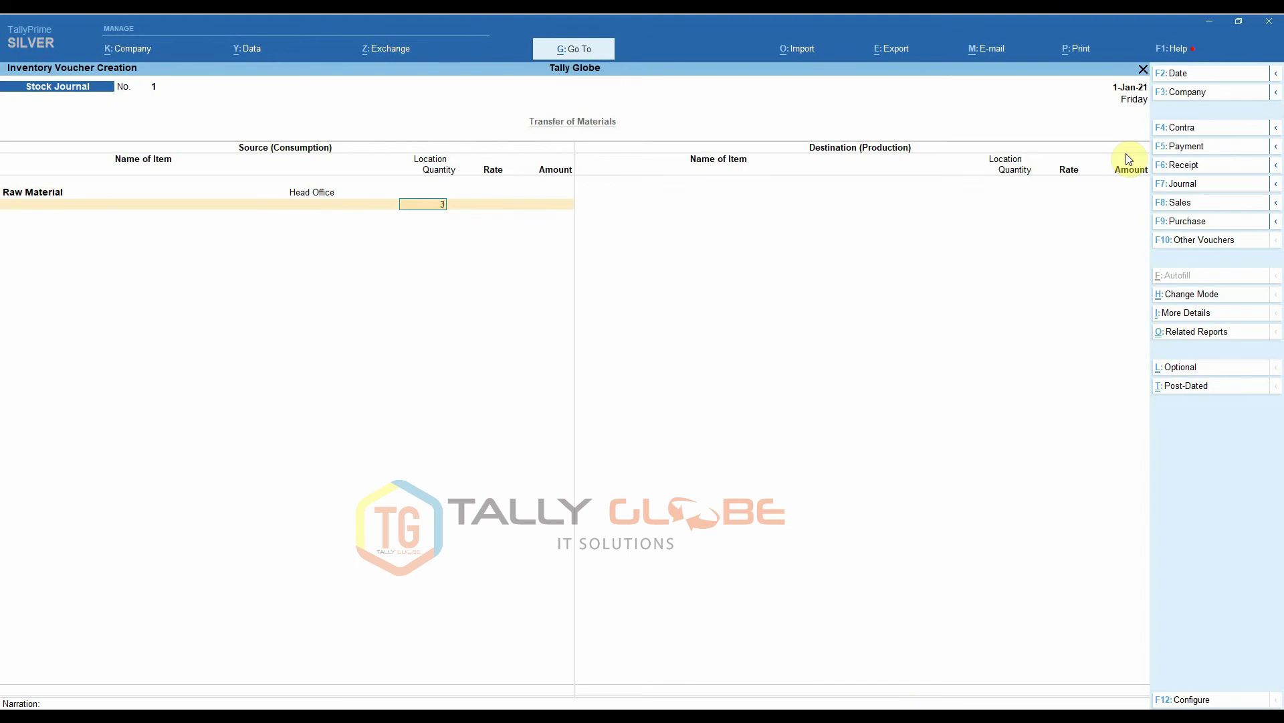
{"action": "key", "text": "Return"}
{"action": "key", "text": "Return"}
{"action": "key", "text": "Return"}
{"action": "key", "text": "Return"}
{"action": "key", "text": "Return"}
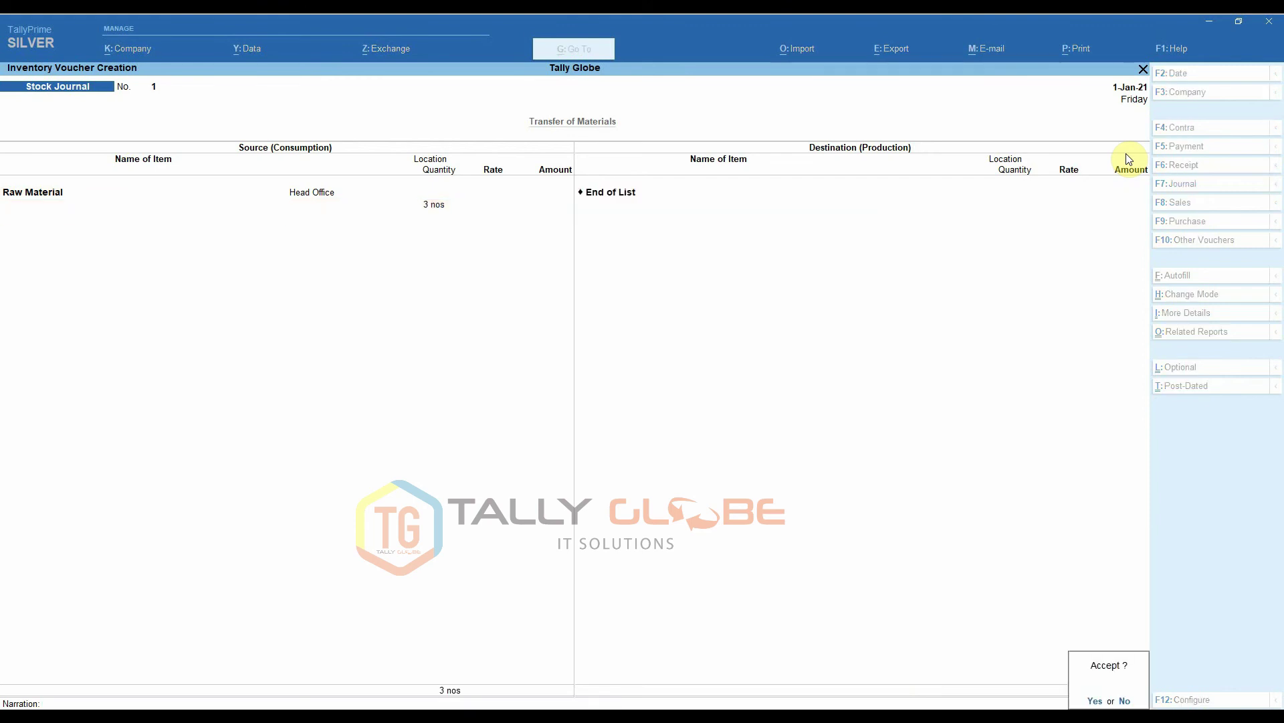
{"action": "key", "text": "y"}
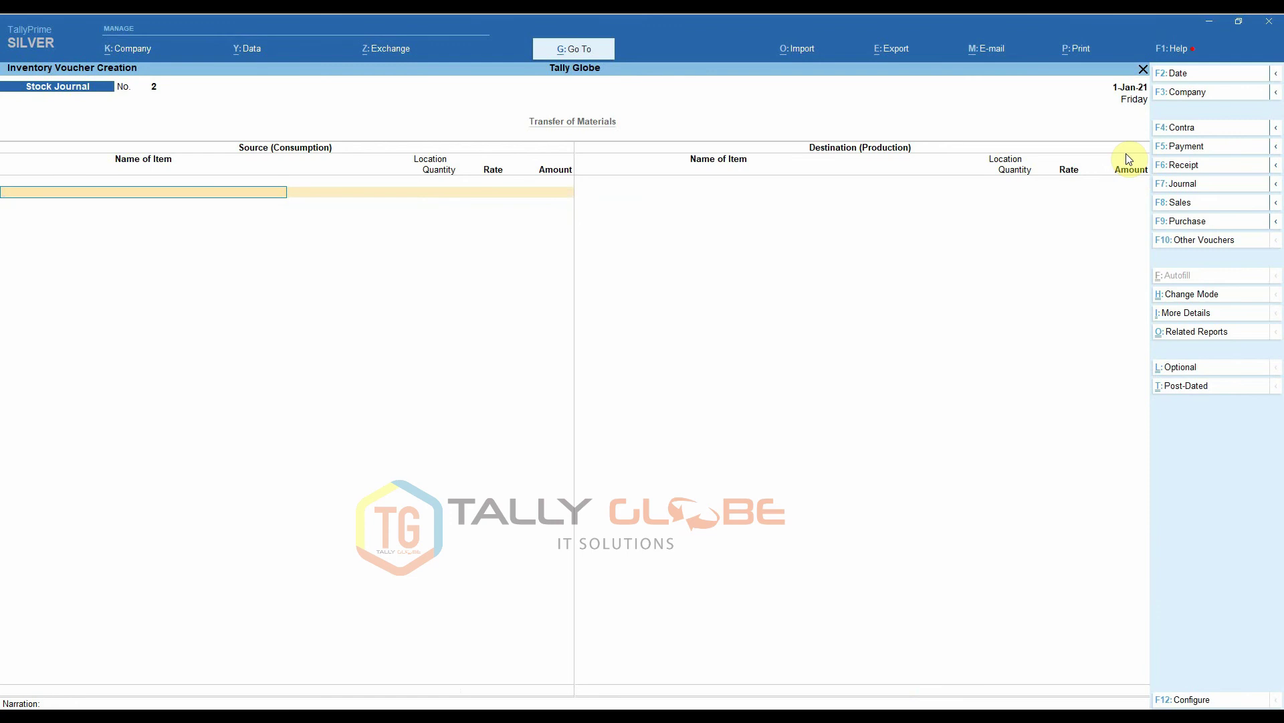
{"action": "type", "text": "R"}
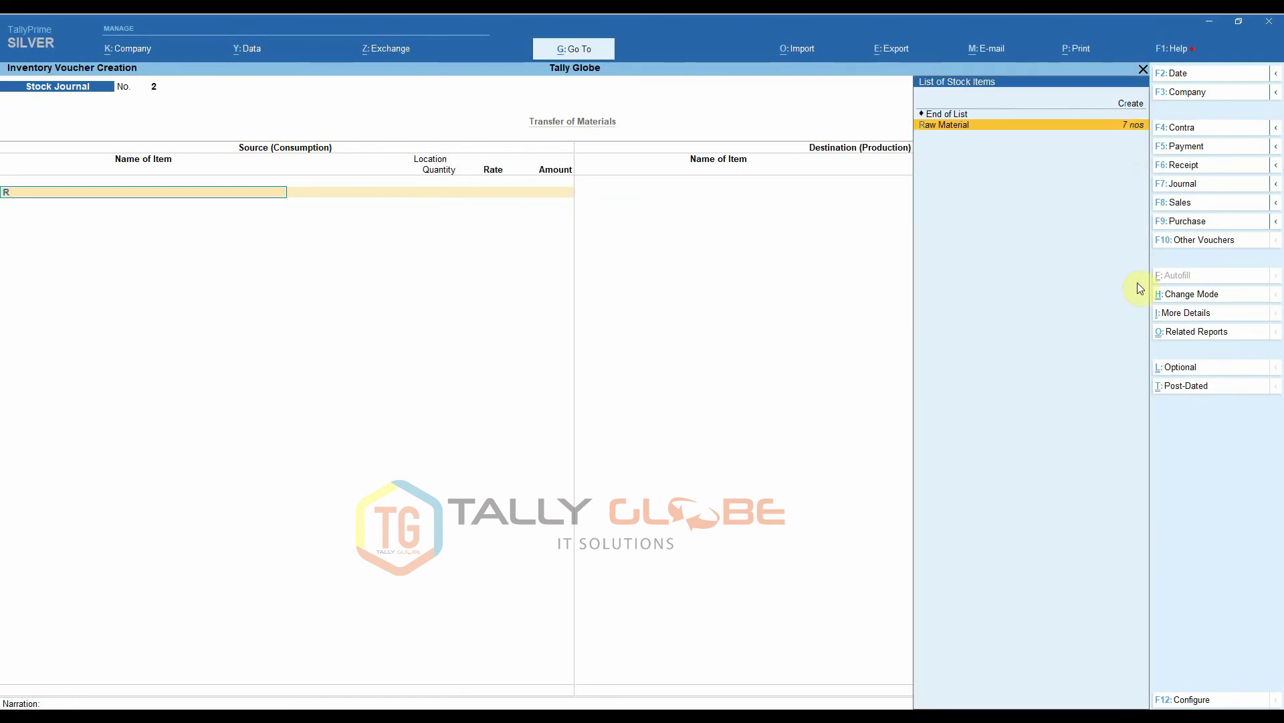
- Leave the source empty and produce 5 nos of Raw Material at Head Office
{"action": "key", "text": "BackSpace"}
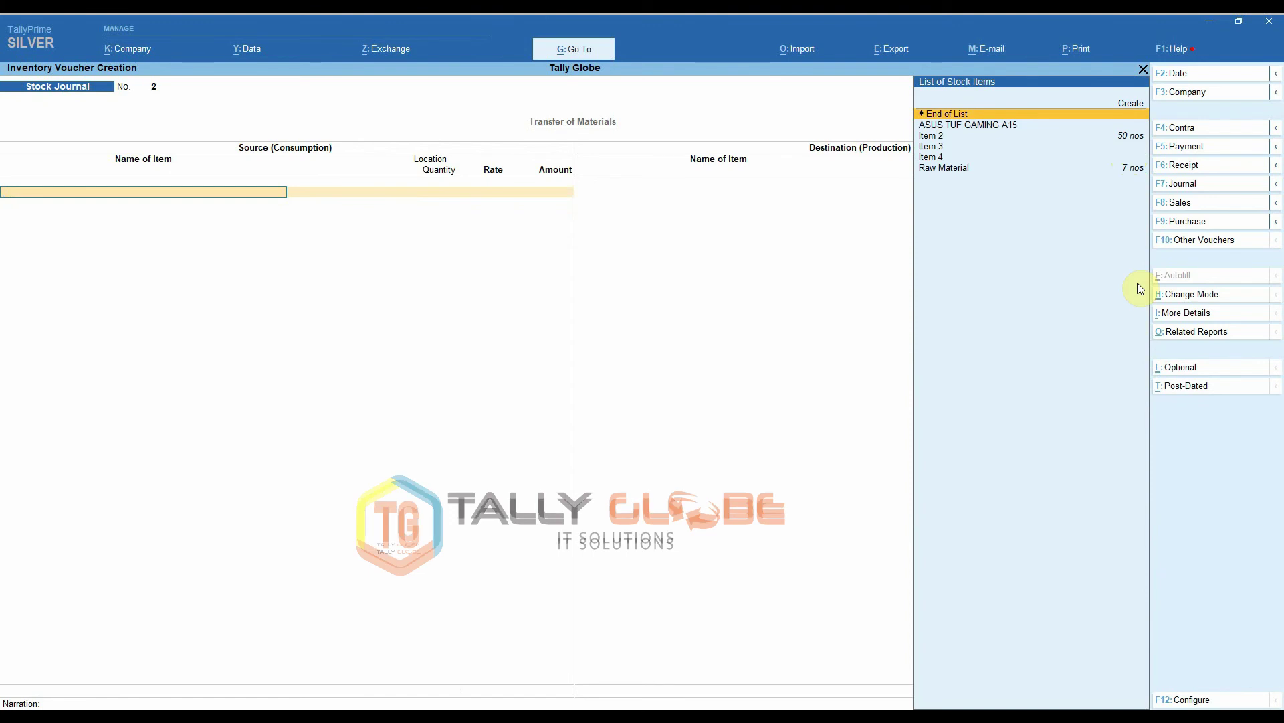
{"action": "key", "text": "Return"}
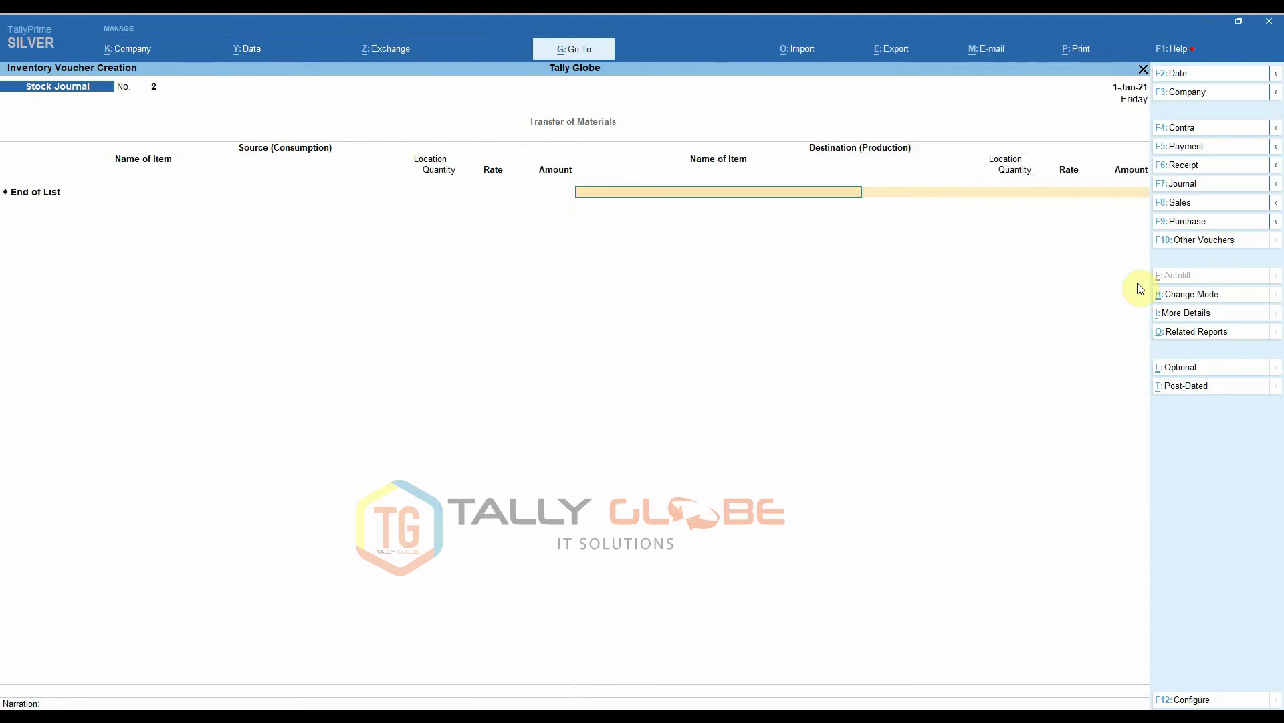
{"action": "type", "text": "Raw"}
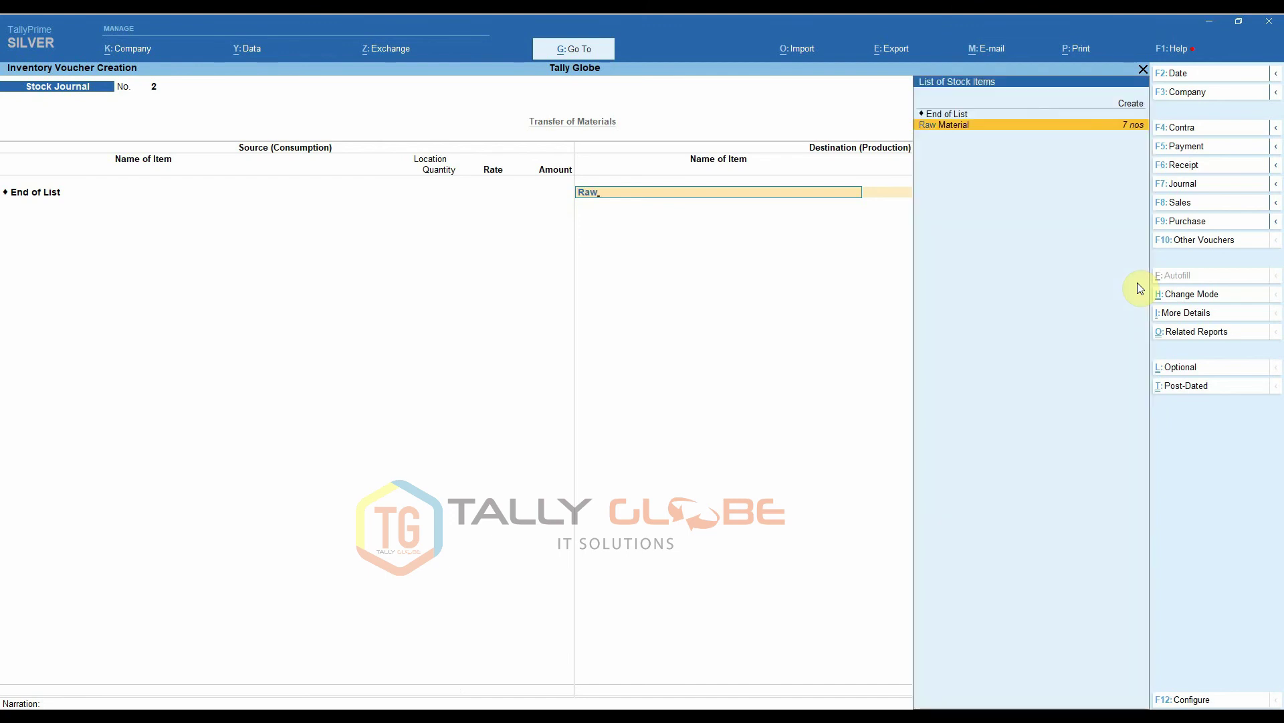
{"action": "key", "text": "Return"}
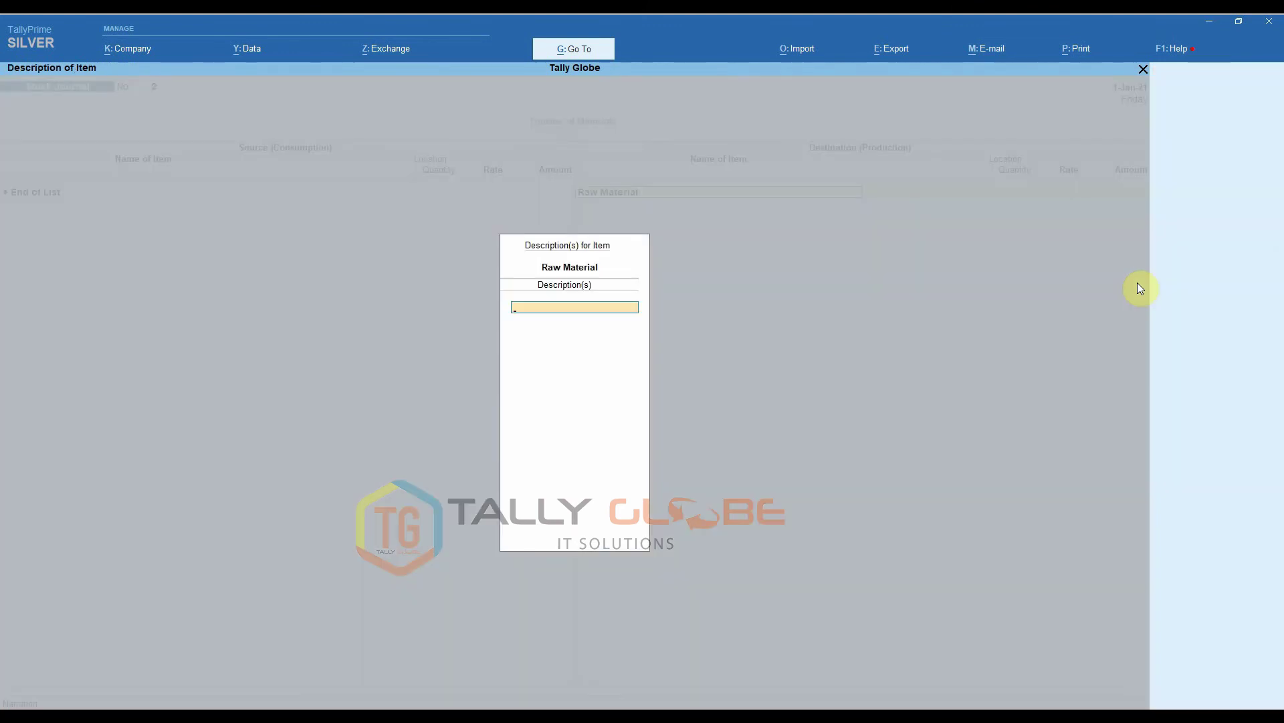
{"action": "key", "text": "Return"}
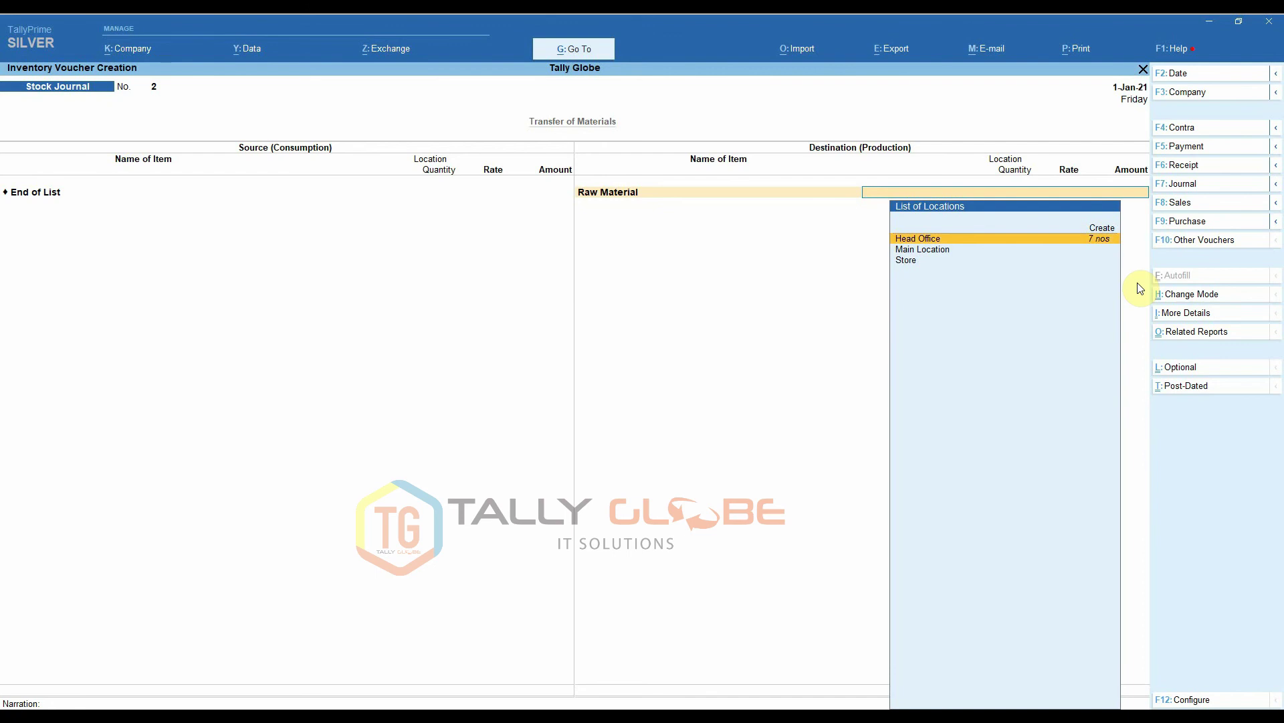
{"action": "key", "text": "Return"}
{"action": "type", "text": "5"}
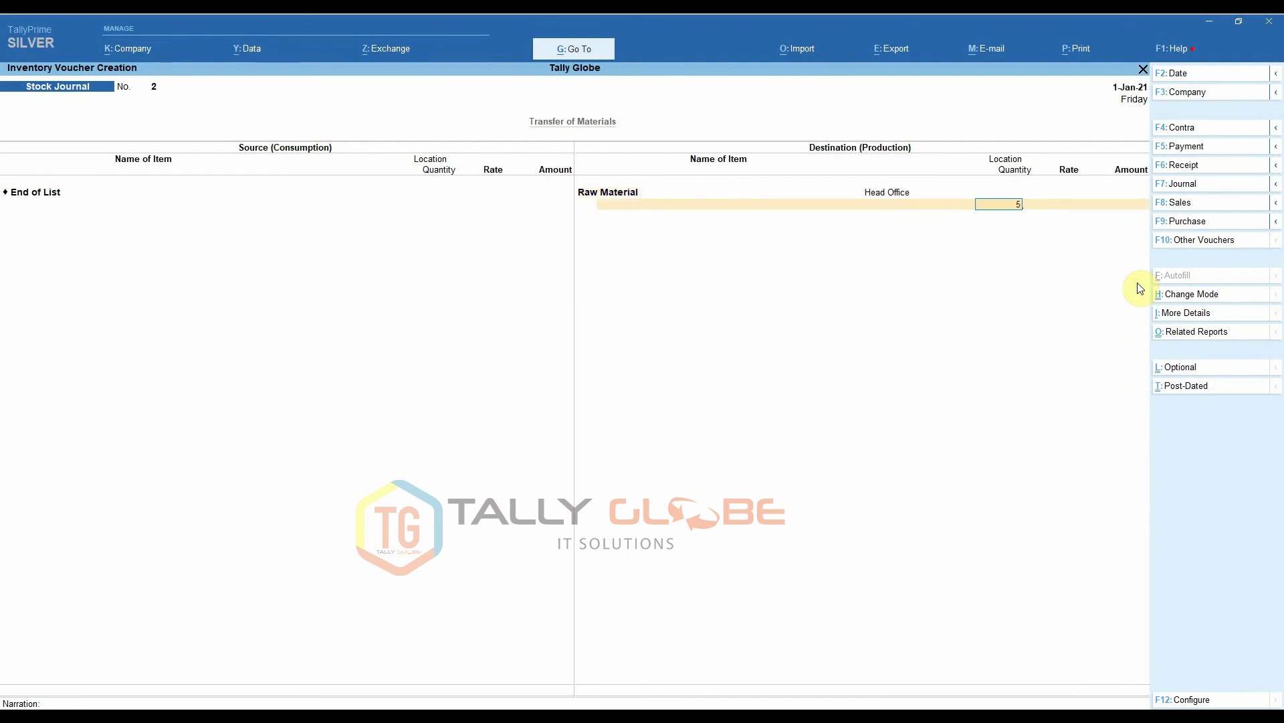
{"action": "key", "text": "Return"}
{"action": "key", "text": "Return"}
{"action": "key", "text": "Return"}
{"action": "key", "text": "Return"}
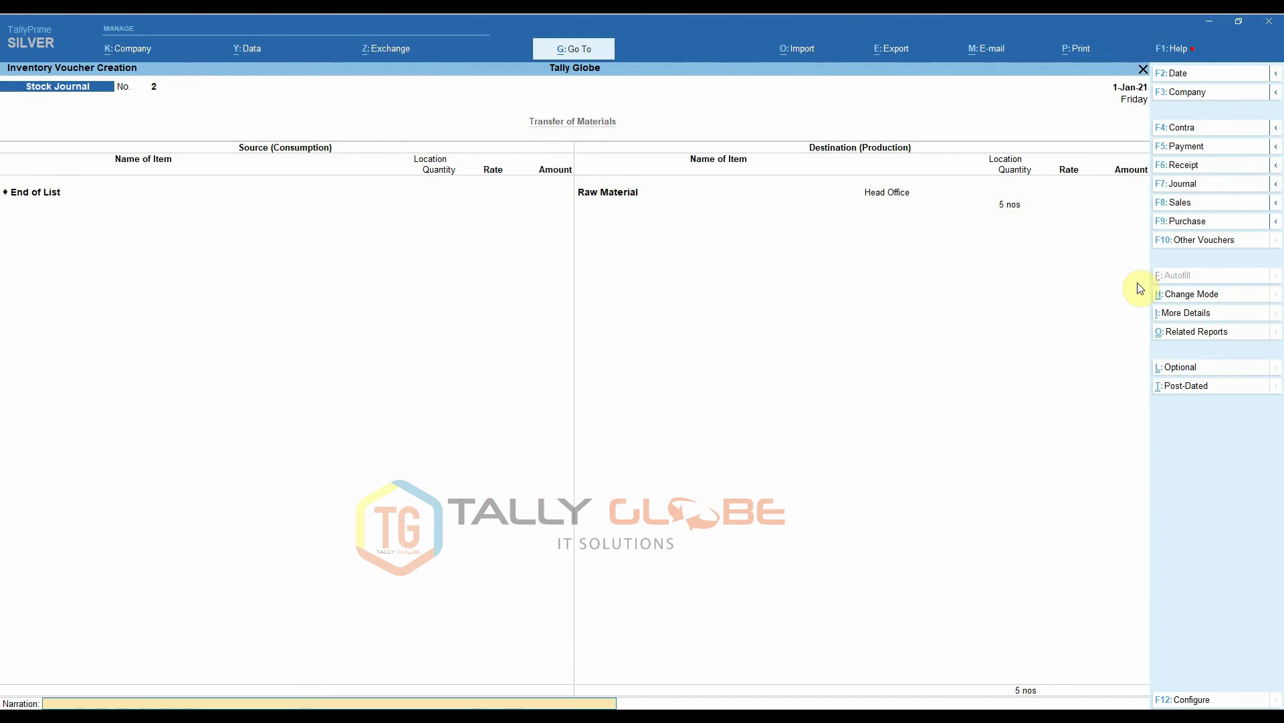
{"action": "key", "text": "Return"}
{"action": "key", "text": "Return"}
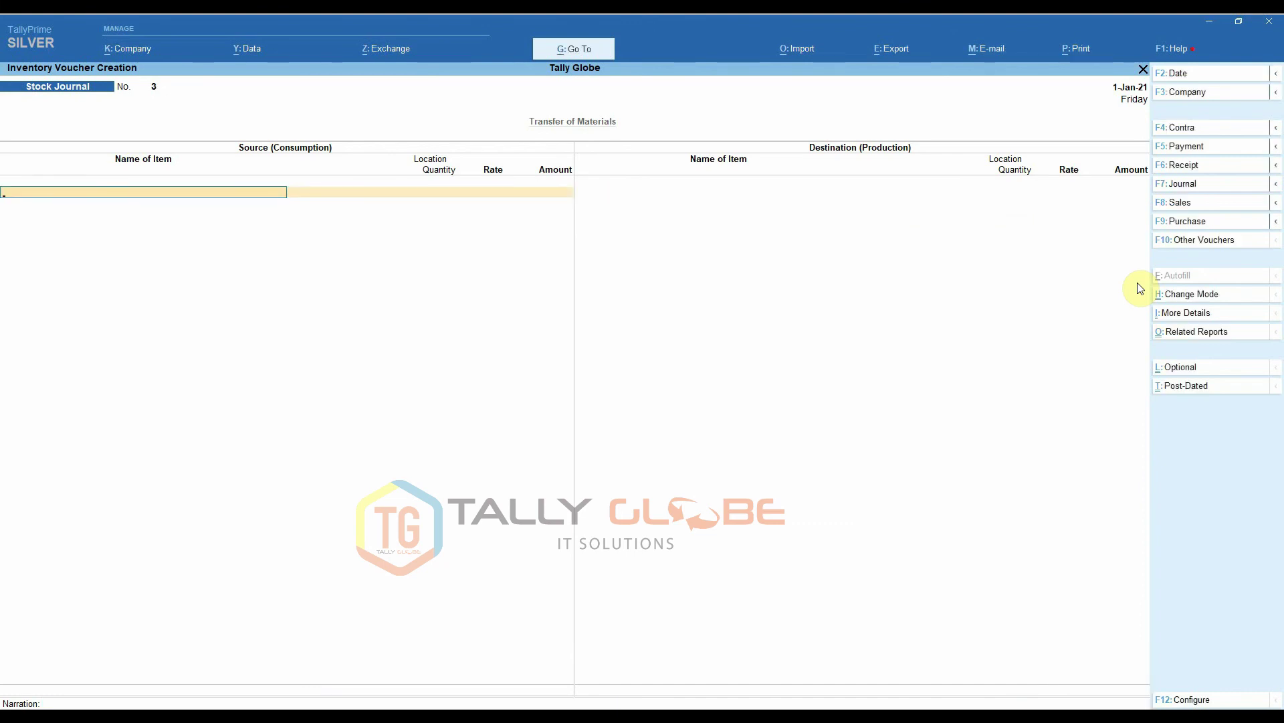
- Clear the item entry and change the voucher type to Physical Stock
{"action": "type", "text": "R"}
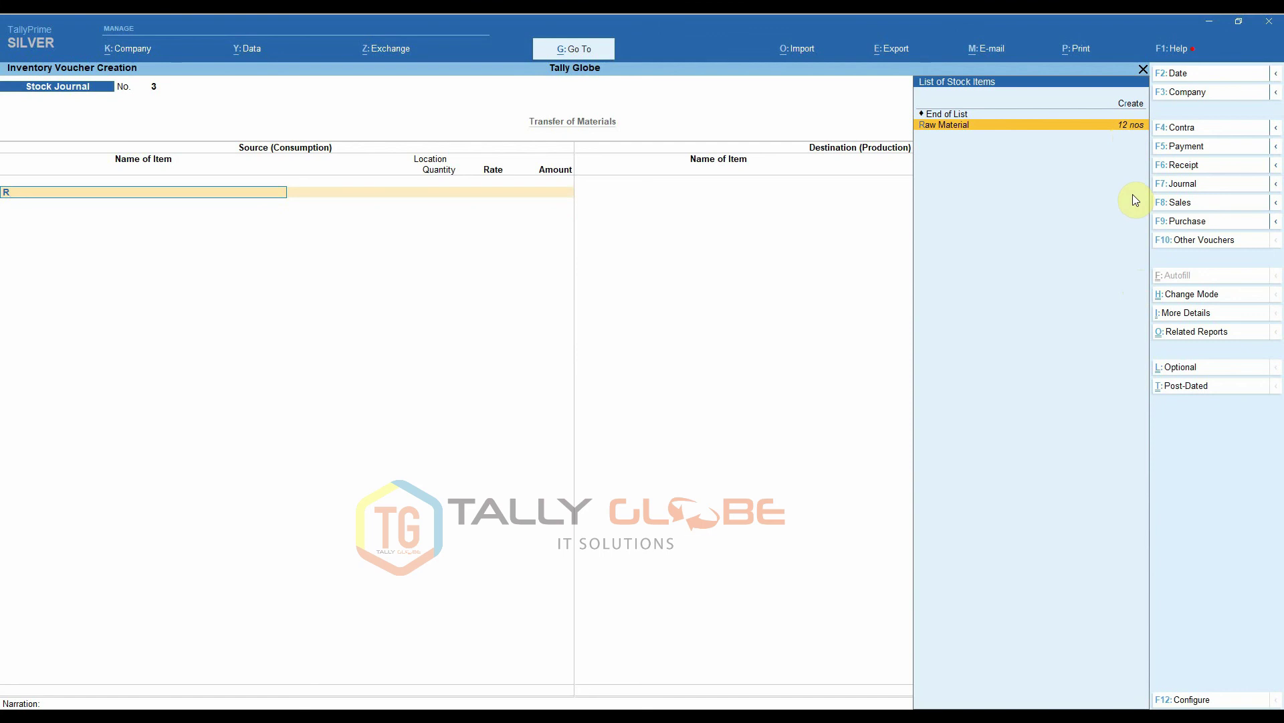
{"action": "key", "text": "BackSpace"}
{"action": "left_click", "coordinate": [1211, 242]}
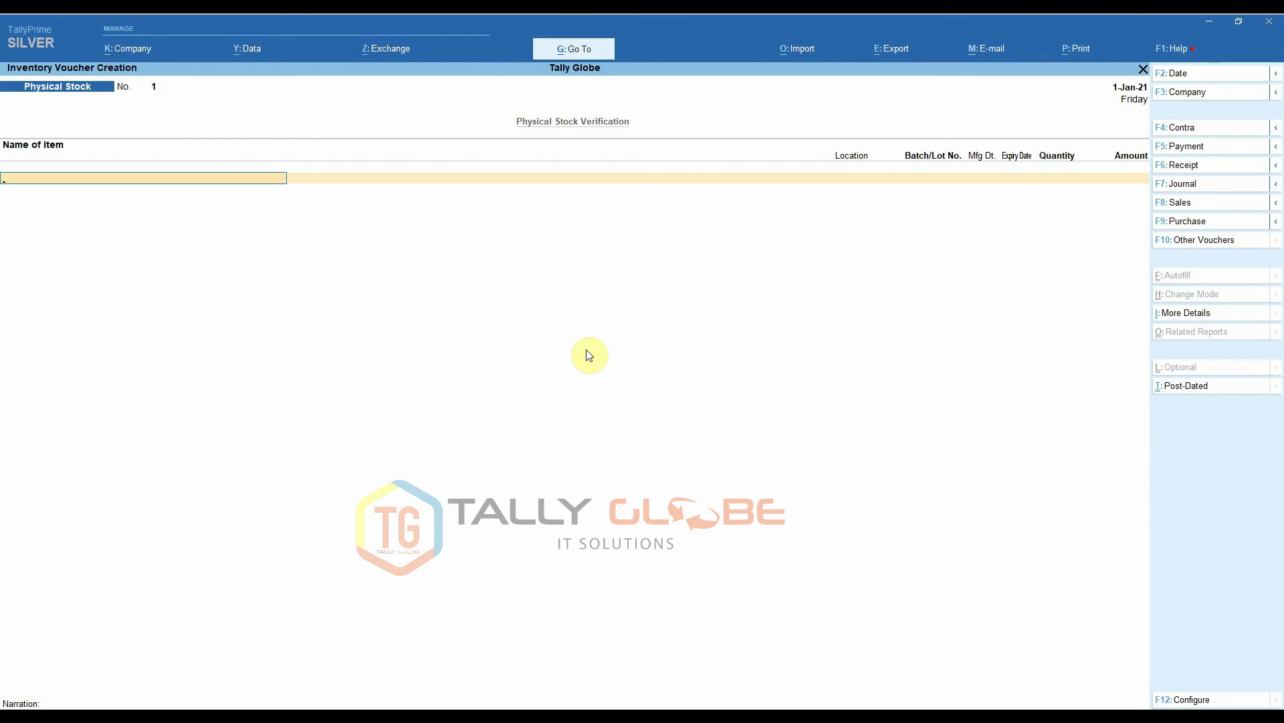
- Record 10 nos of Item 3 at the Store location and save the voucher
{"action": "type", "text": "It"}
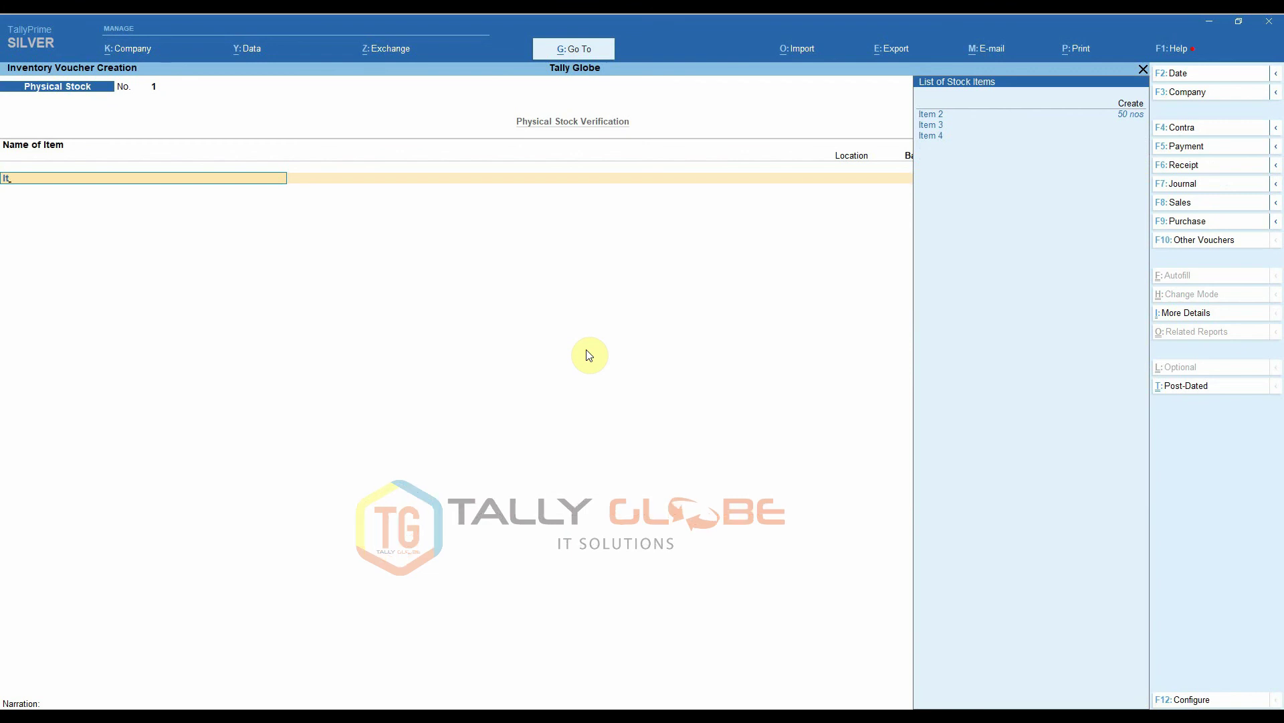
{"action": "key", "text": "Down"}
{"action": "key", "text": "Down"}
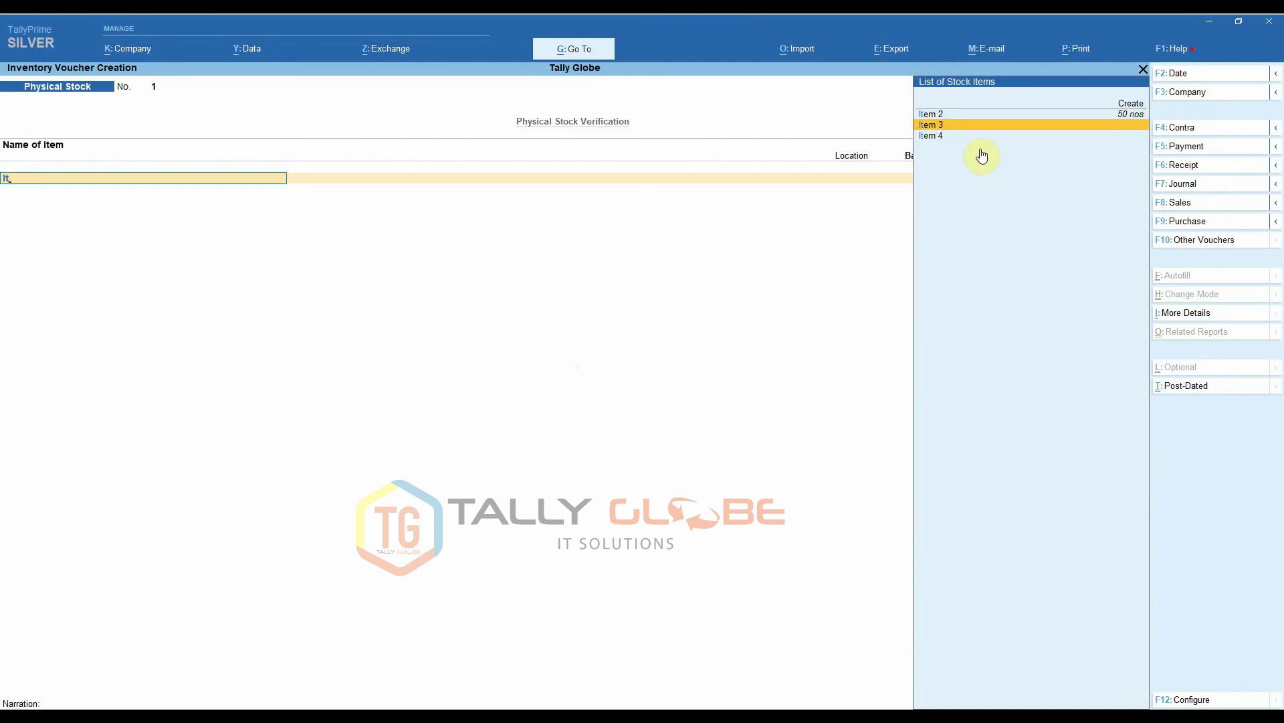
{"action": "key", "text": "Return"}
{"action": "key", "text": "Return"}
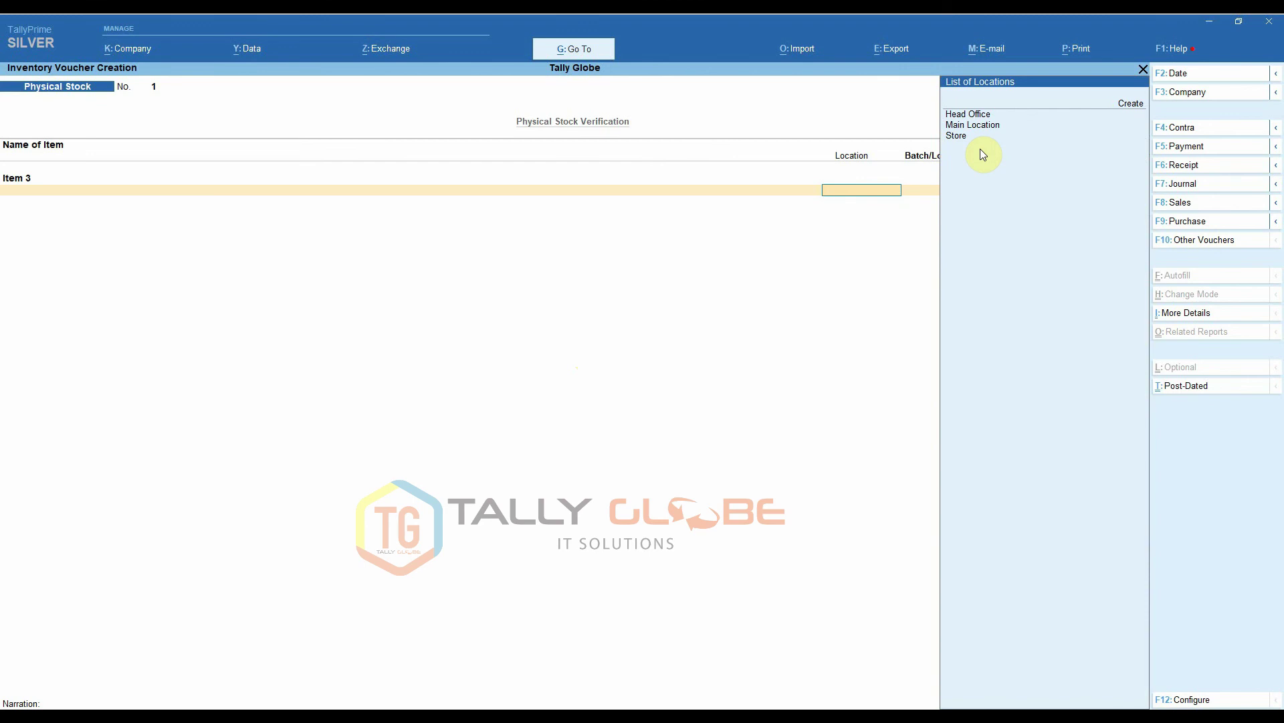
{"action": "key", "text": "Down"}
{"action": "key", "text": "Down"}
{"action": "key", "text": "Down"}
{"action": "key", "text": "Return"}
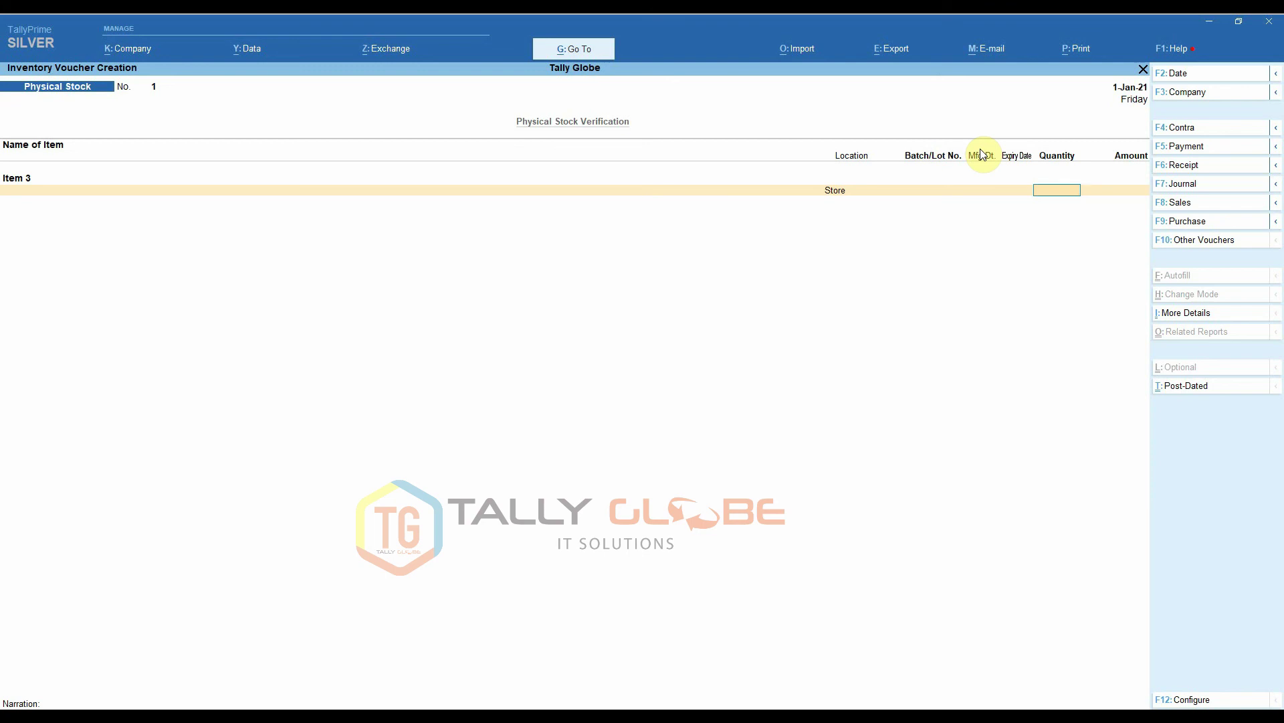
{"action": "type", "text": "10"}
{"action": "key", "text": "Return"}
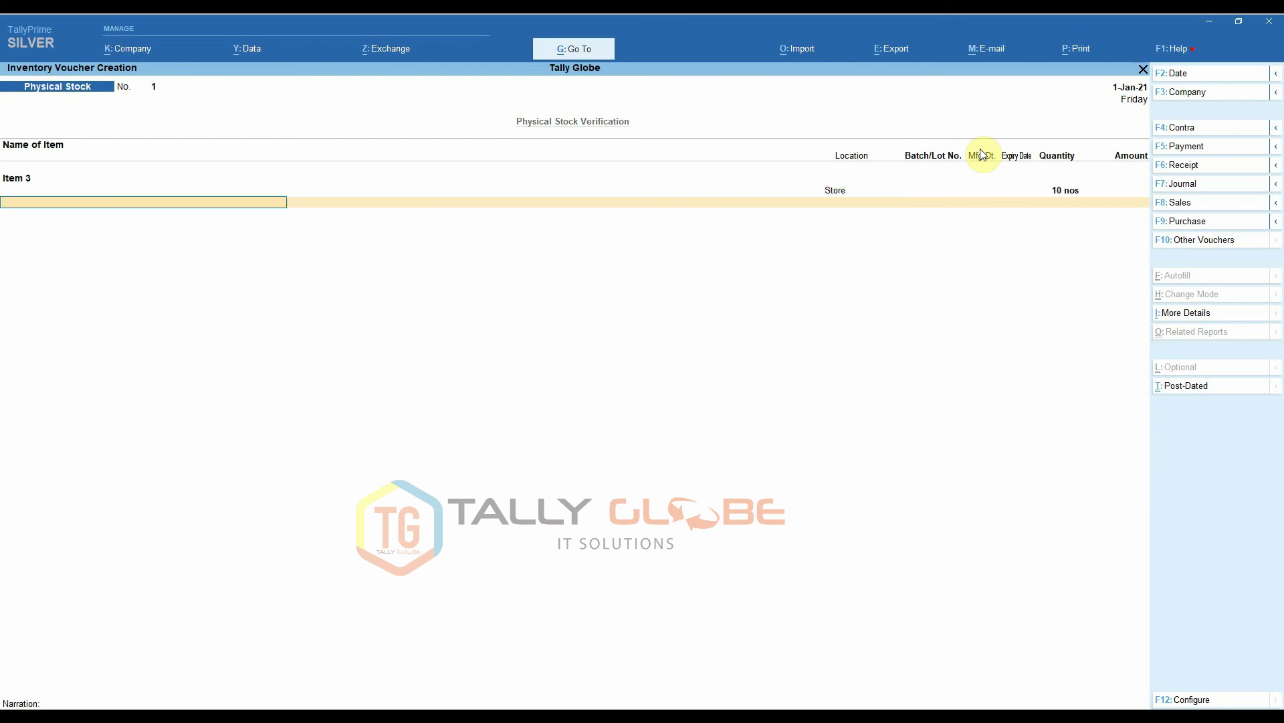
{"action": "key", "text": "Return"}
{"action": "key", "text": "Return"}
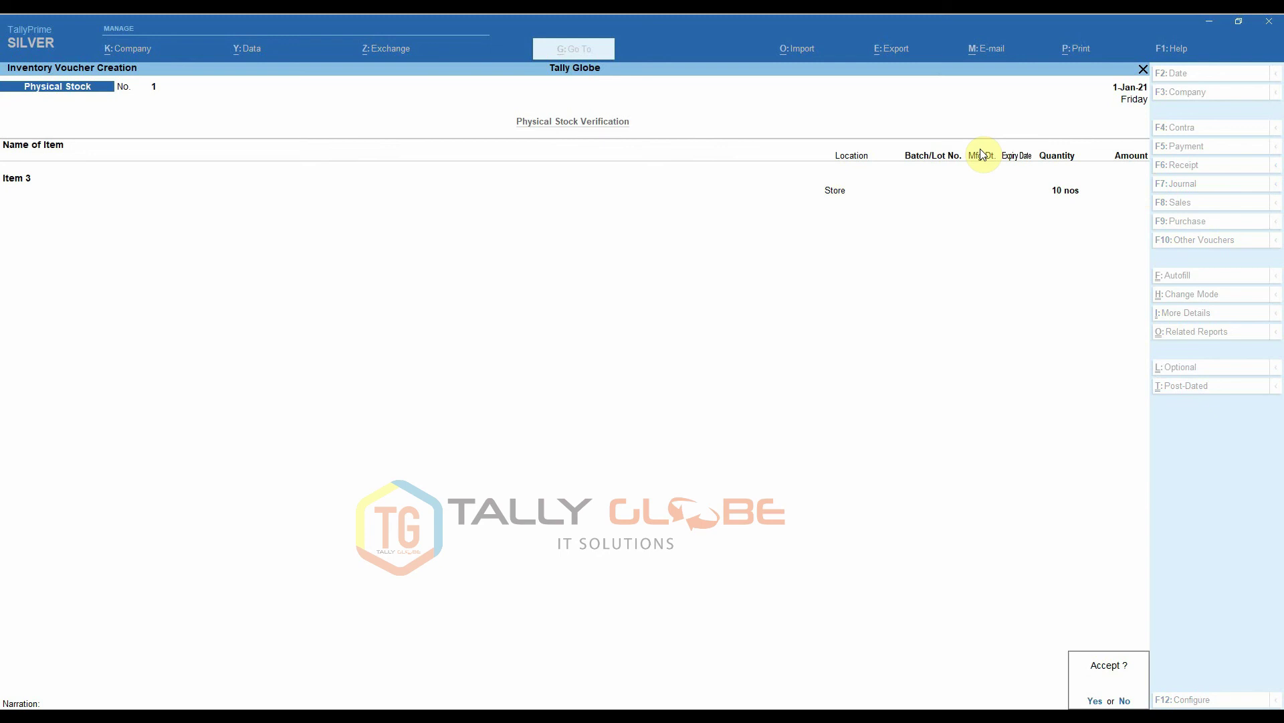
{"action": "key", "text": "Return"}
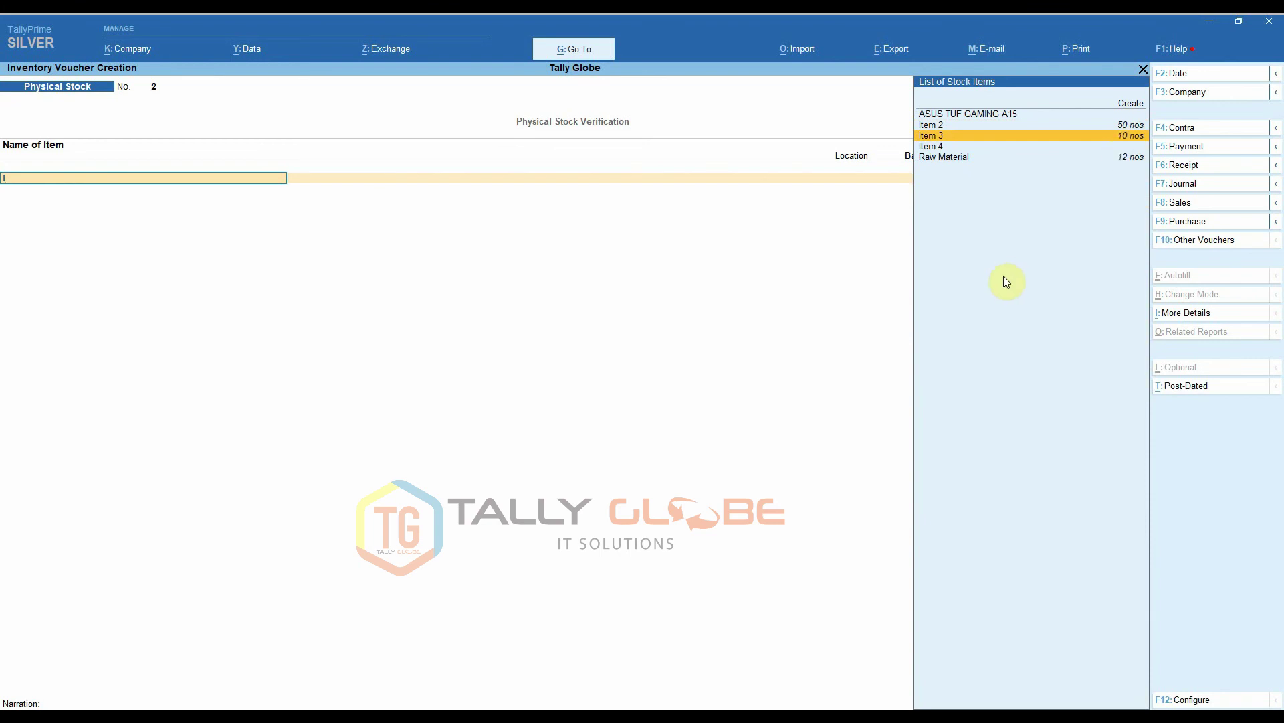
- Close the stock item list and quit the blank Physical Stock No. 2 without saving
{"action": "key", "text": "Up"}
{"action": "key", "text": "Up"}
{"action": "key", "text": "Escape"}
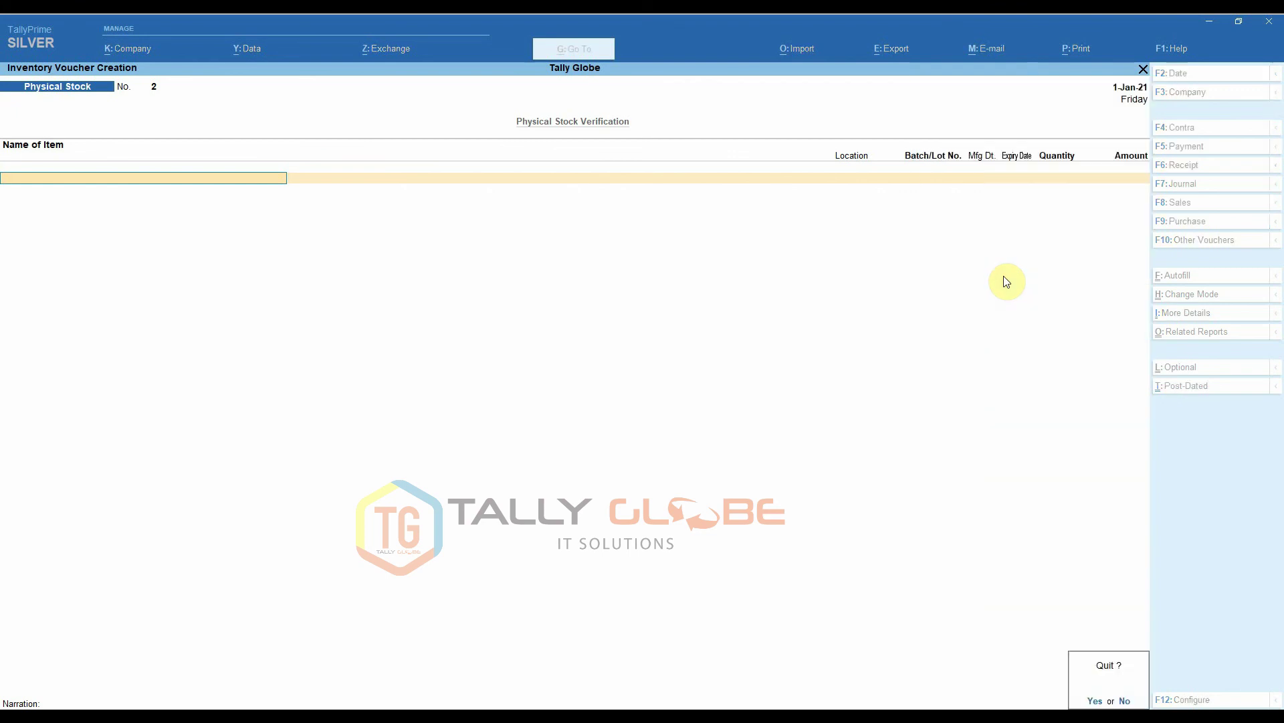
{"action": "key", "text": "y"}
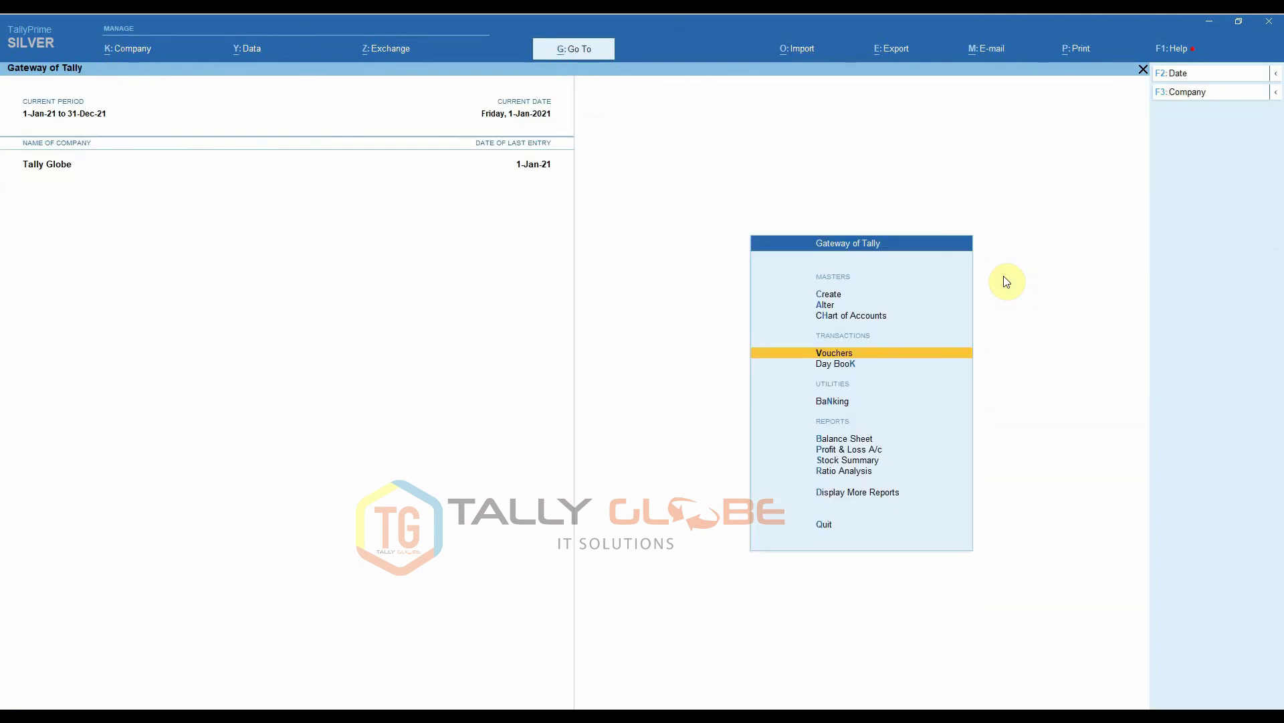